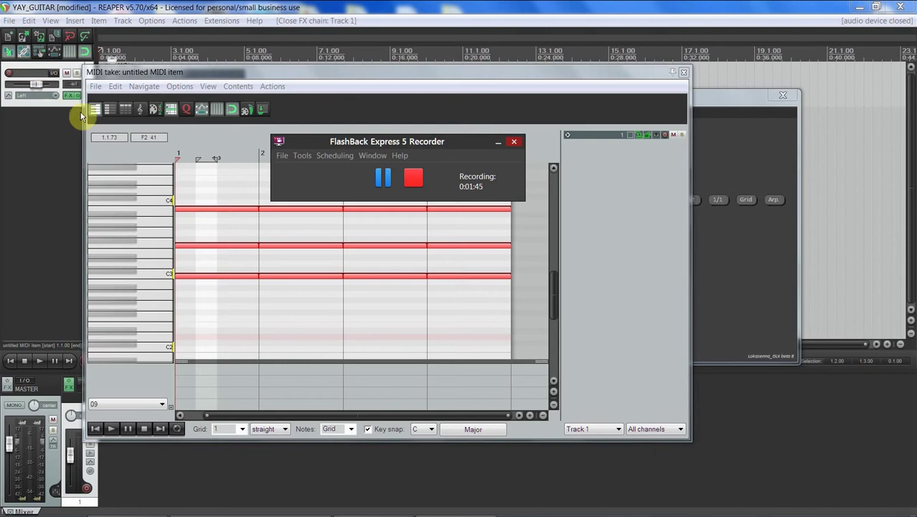
# - Move the MIDI Guitar Chord Tool window over the editor, beside the chord notes
pyautogui.click(735, 102)
pyautogui.moveTo(738, 104); pyautogui.dragTo(746, 105)
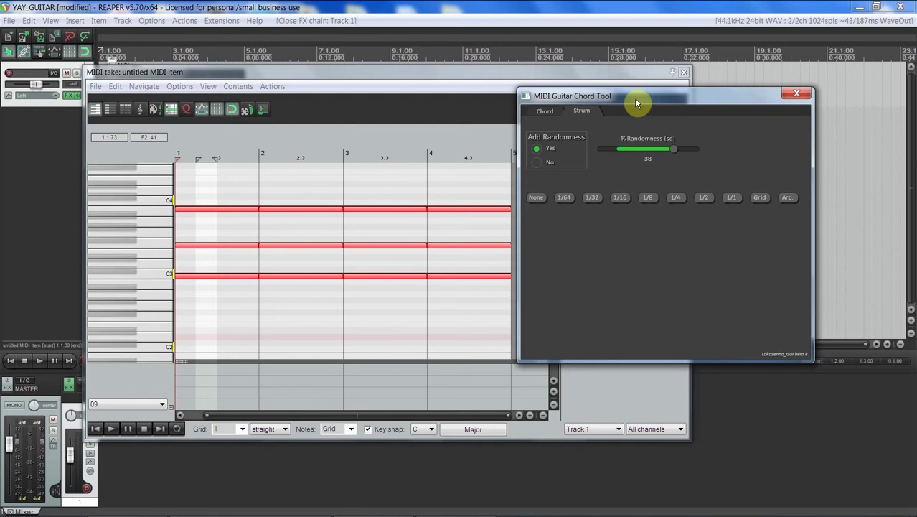
pyautogui.moveTo(636, 103); pyautogui.dragTo(599, 117)
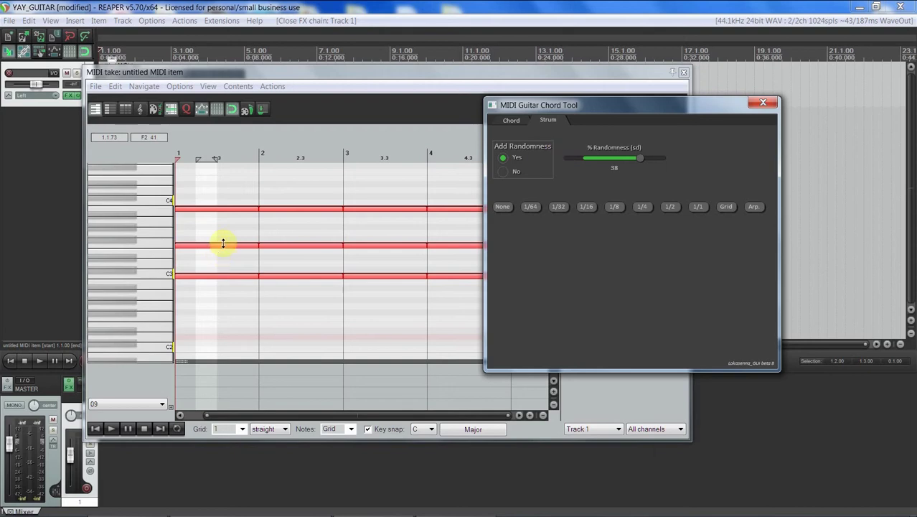
# - Select the bar 1 and bar 3 chords, with the Chord Tool window shifted further right
pyautogui.click(233, 193)
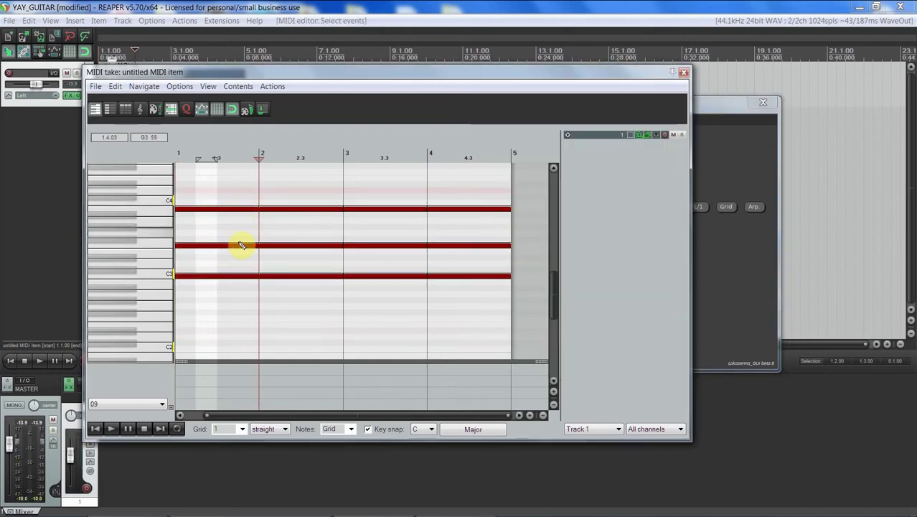
pyautogui.click(207, 316)
pyautogui.moveTo(207, 317); pyautogui.dragTo(243, 326)
pyautogui.moveTo(704, 105); pyautogui.dragTo(819, 108)
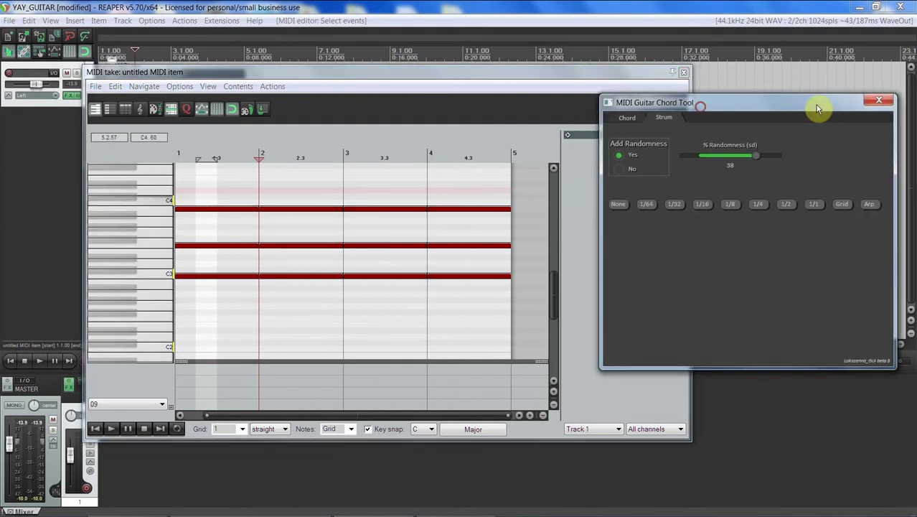
pyautogui.click(229, 185)
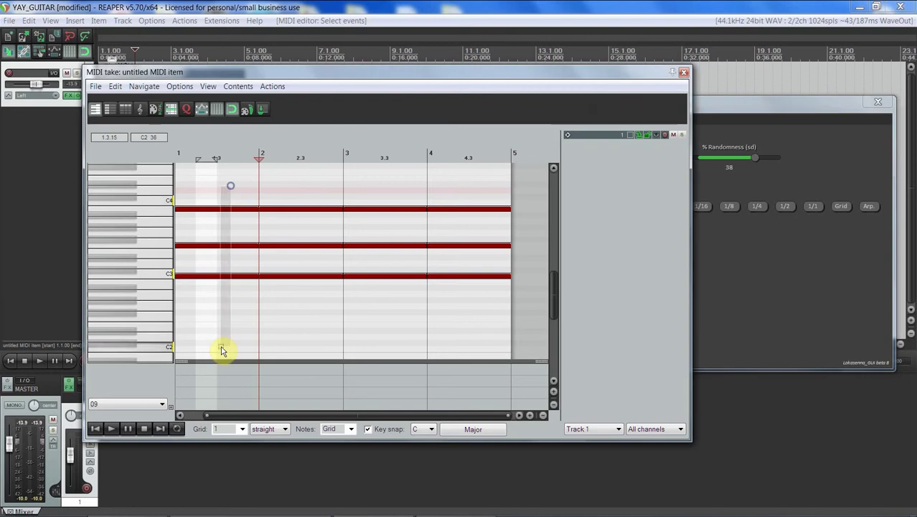
pyautogui.click(224, 343)
pyautogui.click(374, 185)
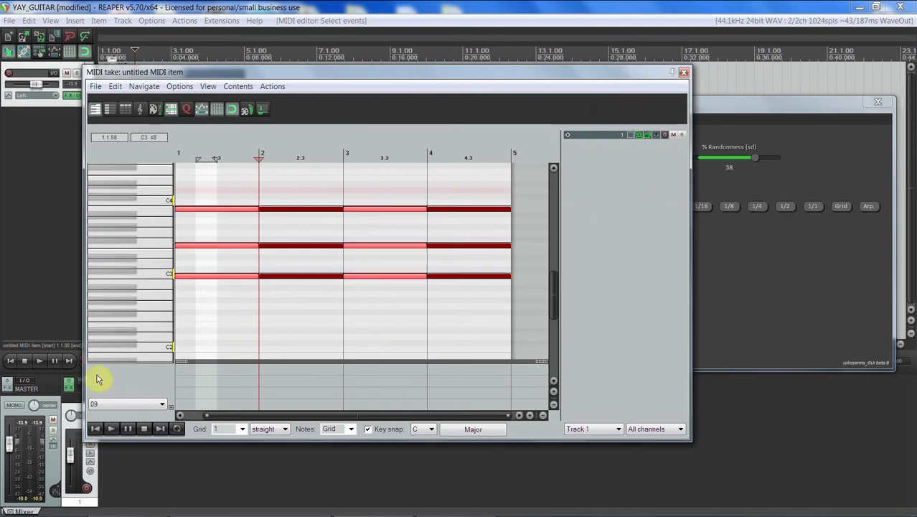
# - Play the unstrummed block chords from the start of the item, then stop
pyautogui.click(94, 431)
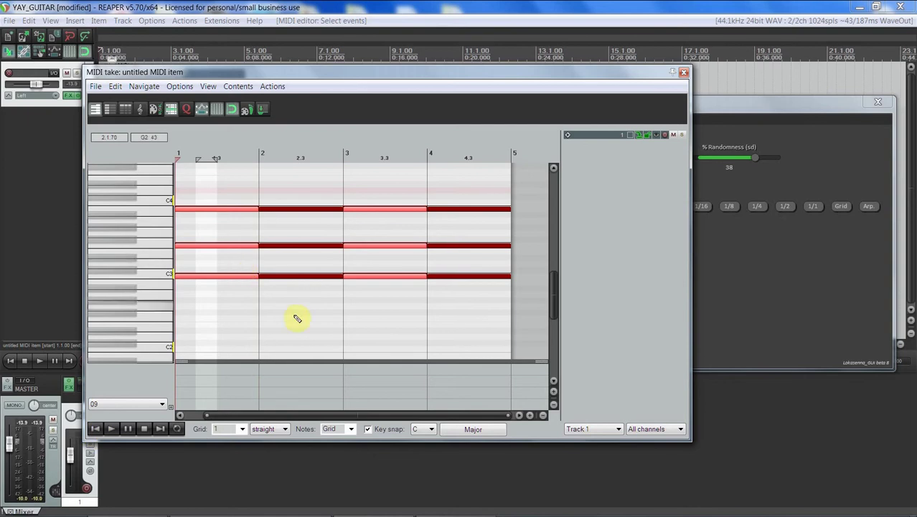
pyautogui.press('space')
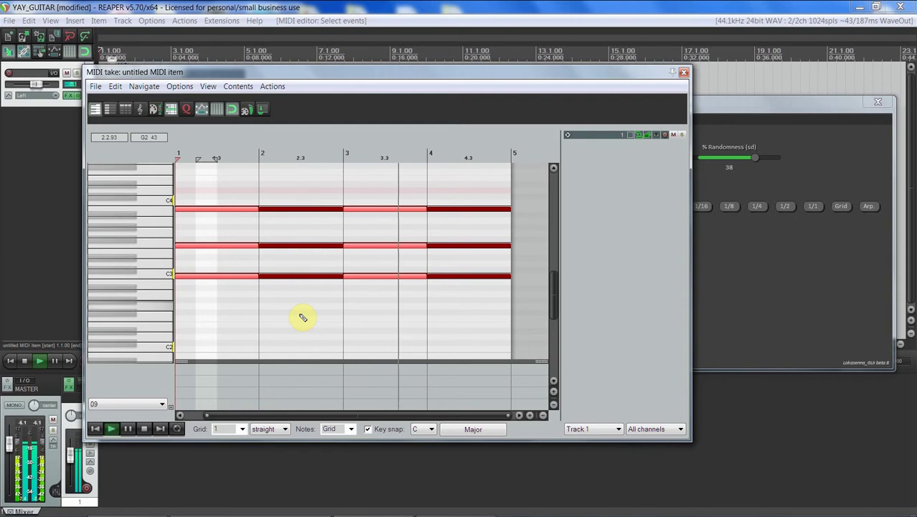
pyautogui.press('space')
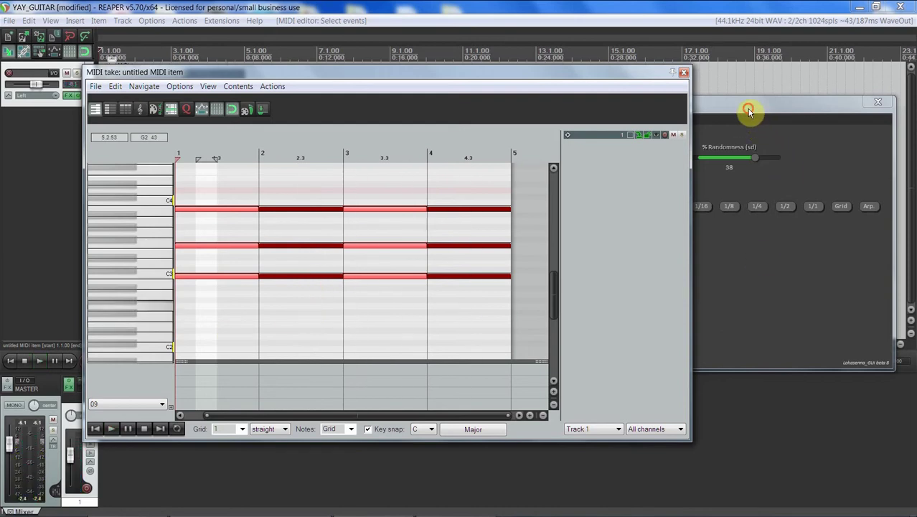
# - Strum the selected bar 1 and 3 chords with a 1/4 spread, re-randomizing twice
pyautogui.moveTo(755, 108); pyautogui.dragTo(752, 113)
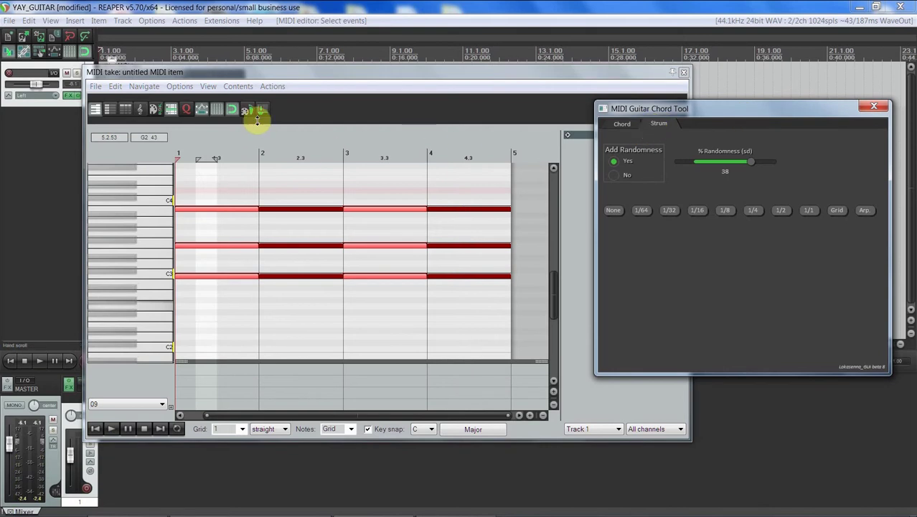
pyautogui.click(273, 86)
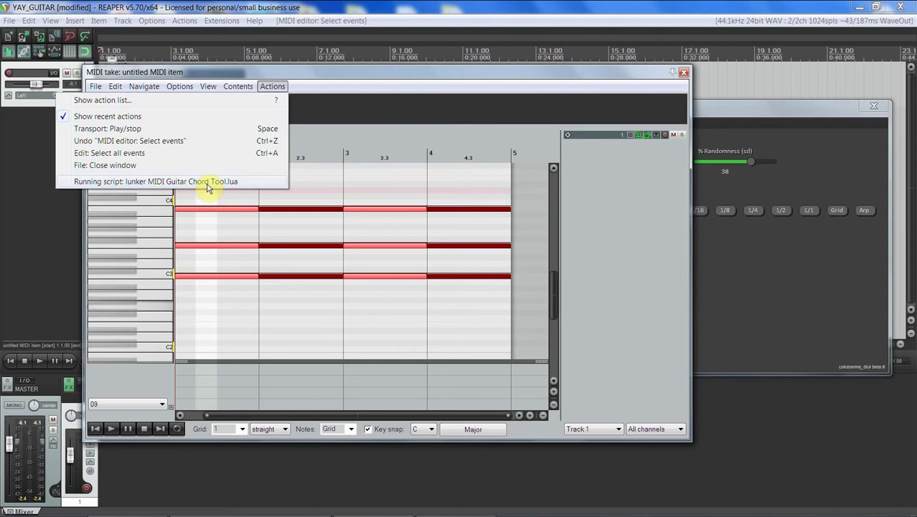
pyautogui.click(462, 72)
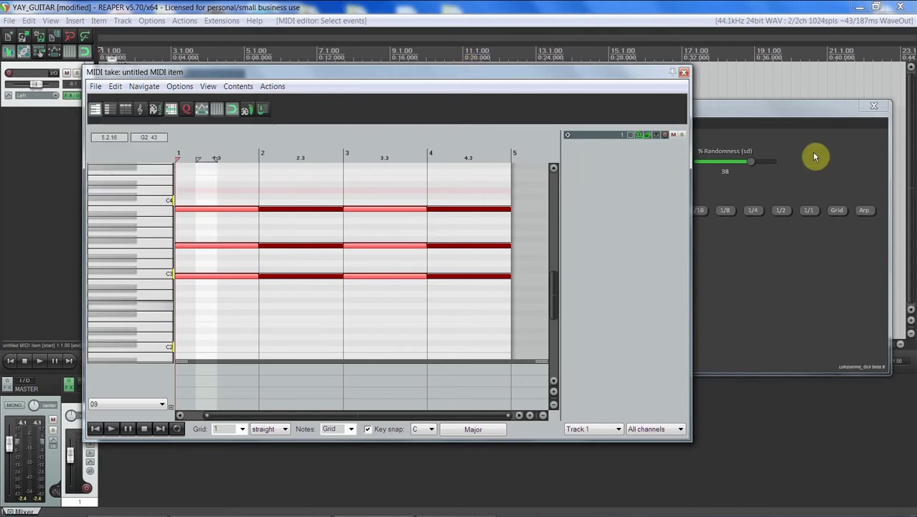
pyautogui.click(798, 119)
pyautogui.click(758, 214)
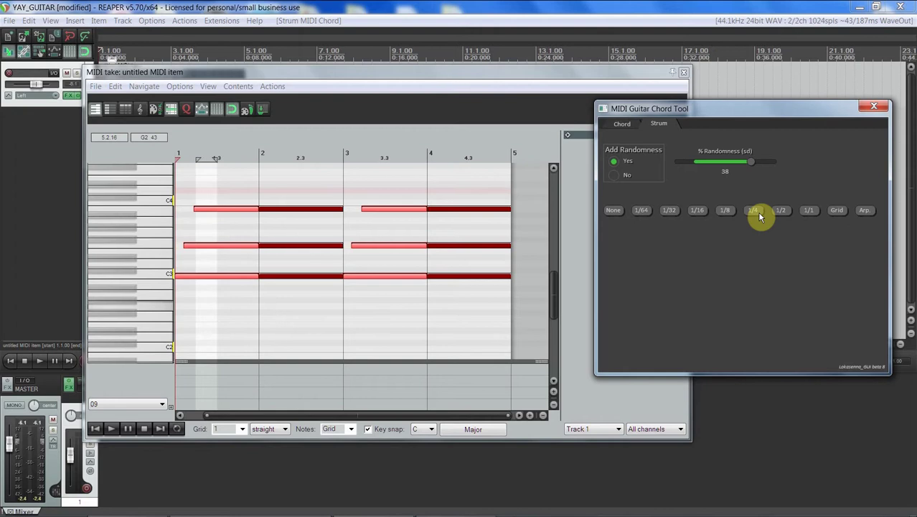
pyautogui.click(758, 214)
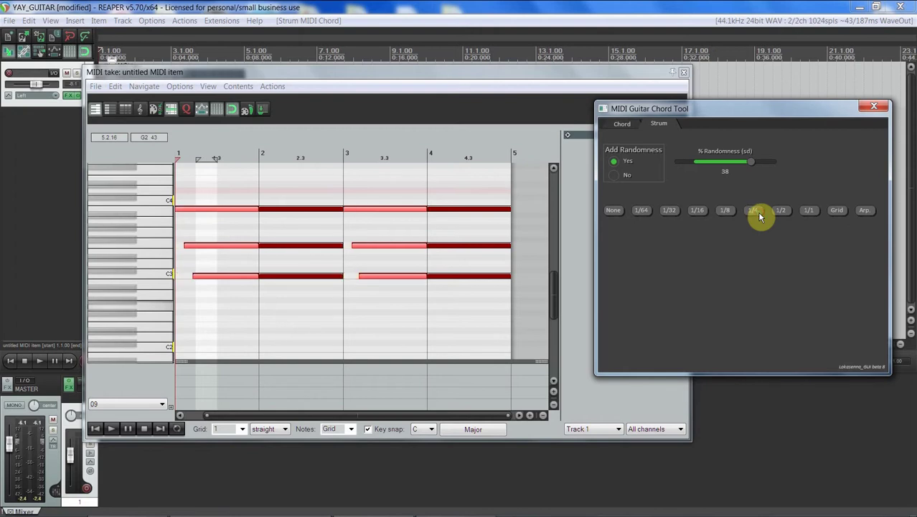
pyautogui.click(758, 213)
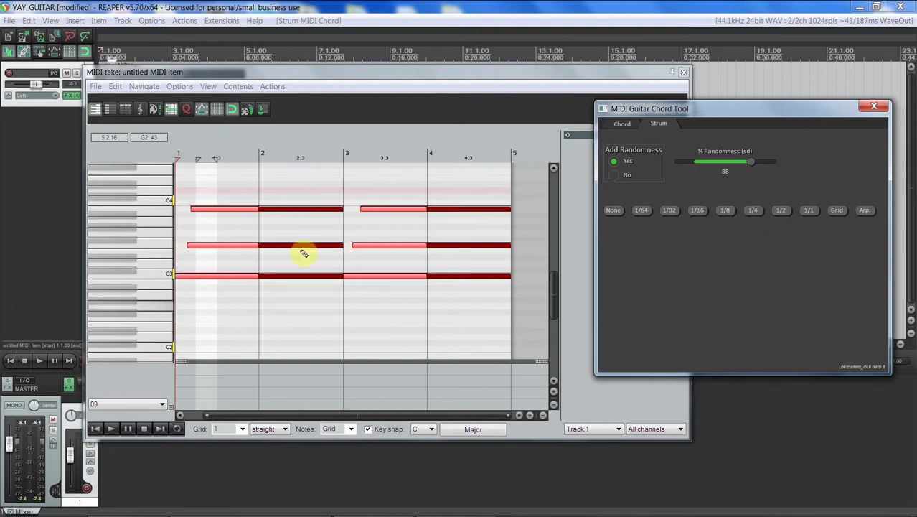
# - Strum the bar 2 and 4 chords with 1/4 as well and play the result
pyautogui.moveTo(288, 181); pyautogui.dragTo(334, 325)
pyautogui.scroll(-3, 502, 355)
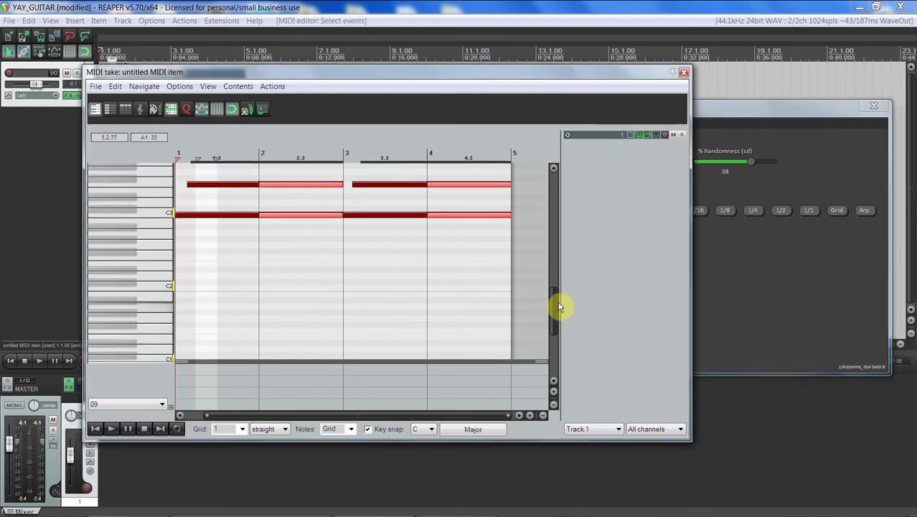
pyautogui.moveTo(560, 307); pyautogui.dragTo(559, 287)
pyautogui.click(751, 212)
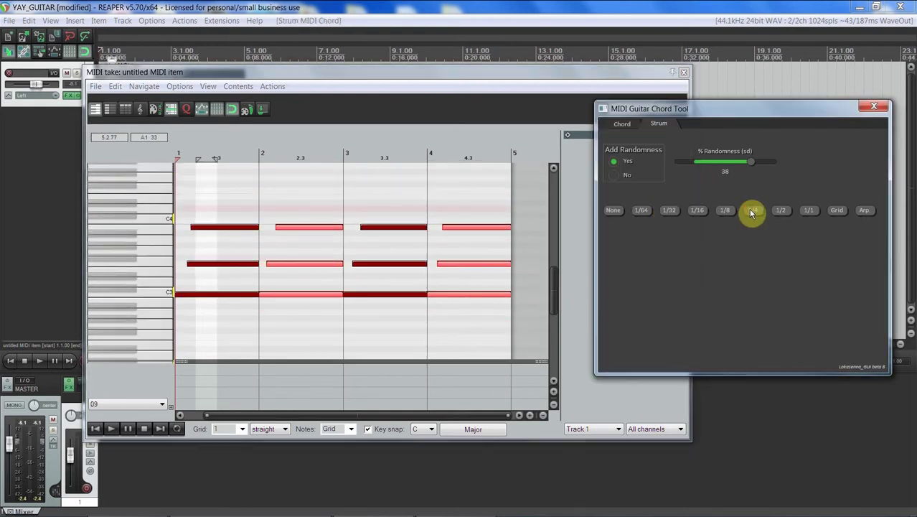
pyautogui.click(751, 211)
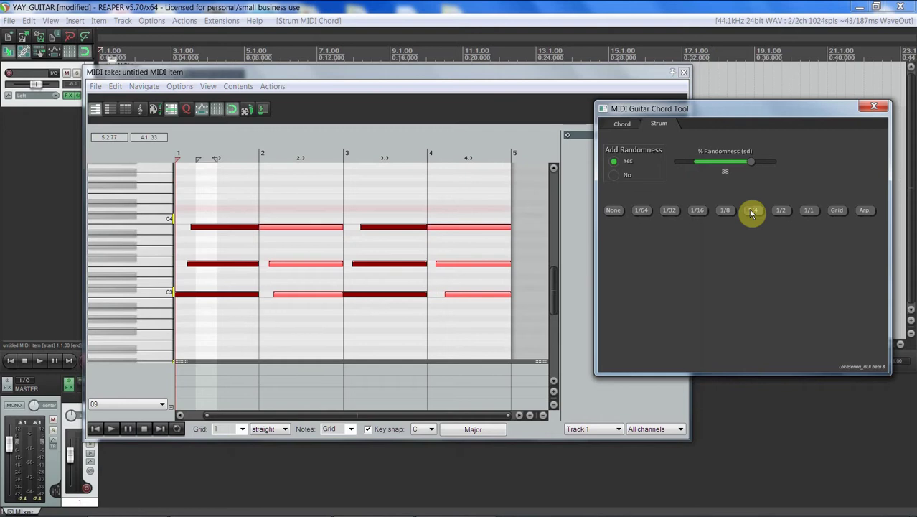
pyautogui.click(94, 430)
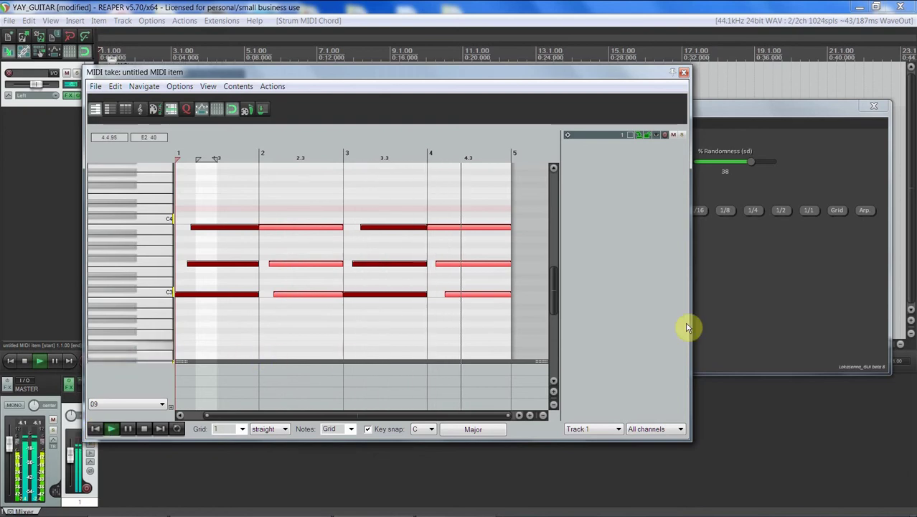
# - Re-strum the bar 1 and bar 3 chords with a tight 1/32 spread
pyautogui.click(807, 280)
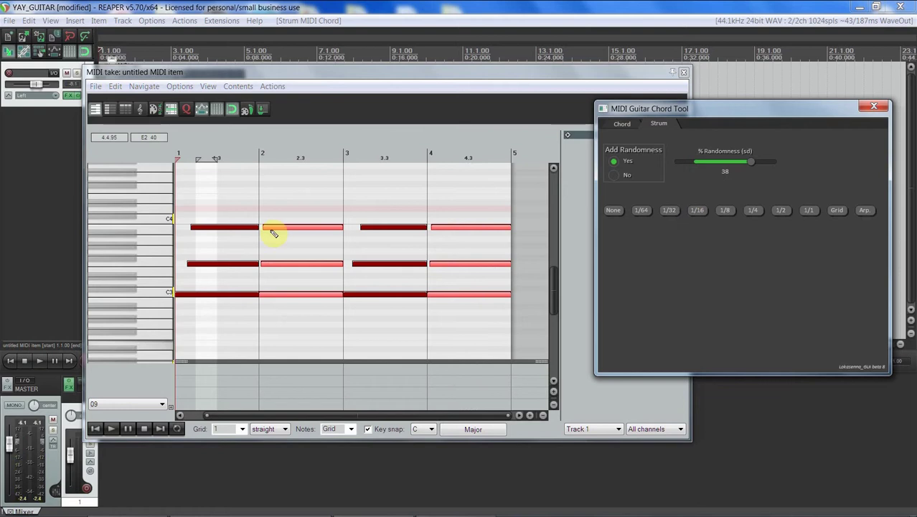
pyautogui.click(410, 369)
pyautogui.scroll(-2, 410, 369)
pyautogui.moveTo(402, 169); pyautogui.dragTo(425, 275)
pyautogui.moveTo(556, 319); pyautogui.dragTo(549, 298)
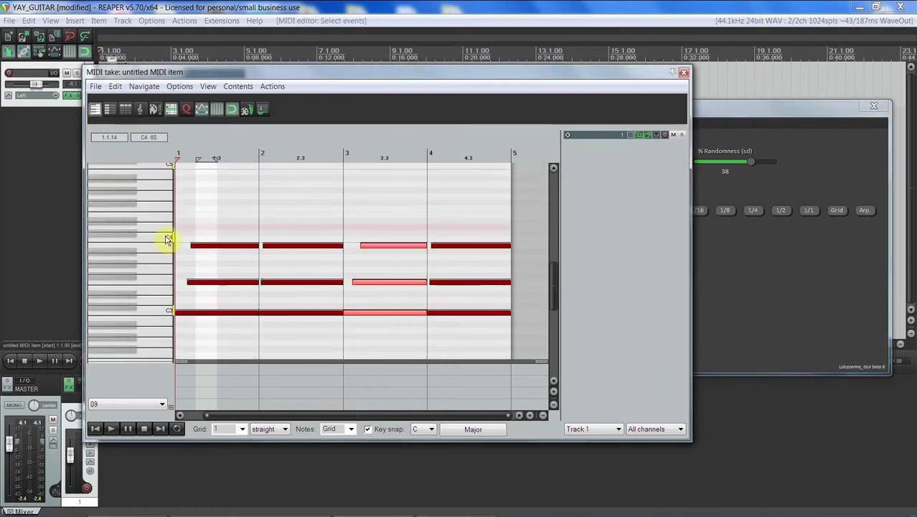
pyautogui.moveTo(200, 225); pyautogui.dragTo(226, 335)
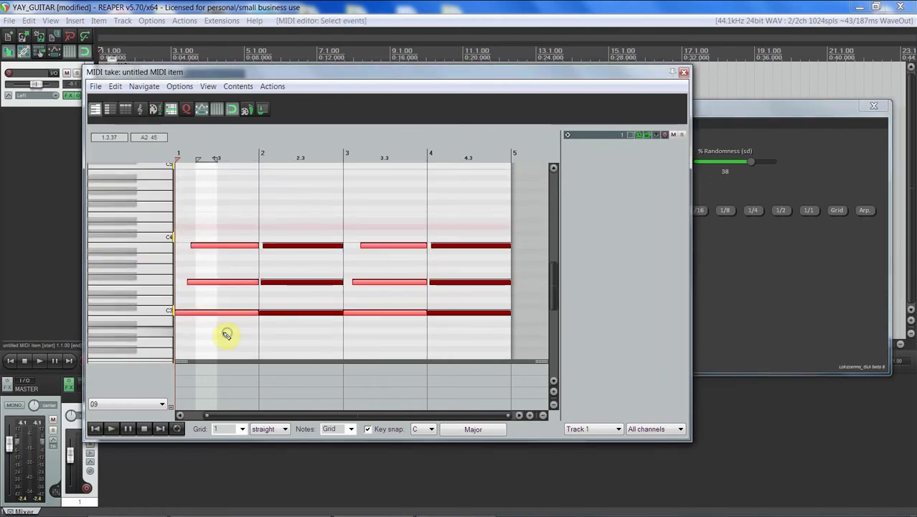
pyautogui.click(756, 117)
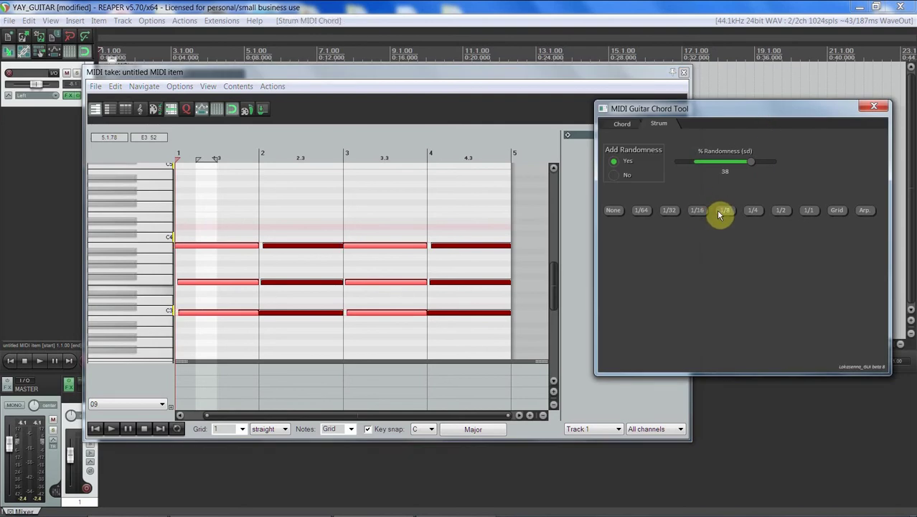
pyautogui.click(665, 211)
# - Play back the re-strummed progression, then select the first bar's chord
pyautogui.click(99, 429)
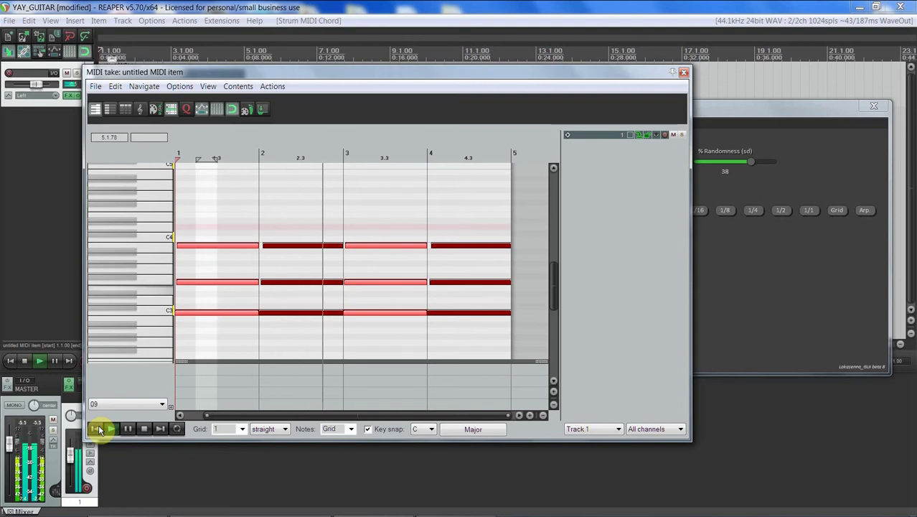
pyautogui.click(813, 308)
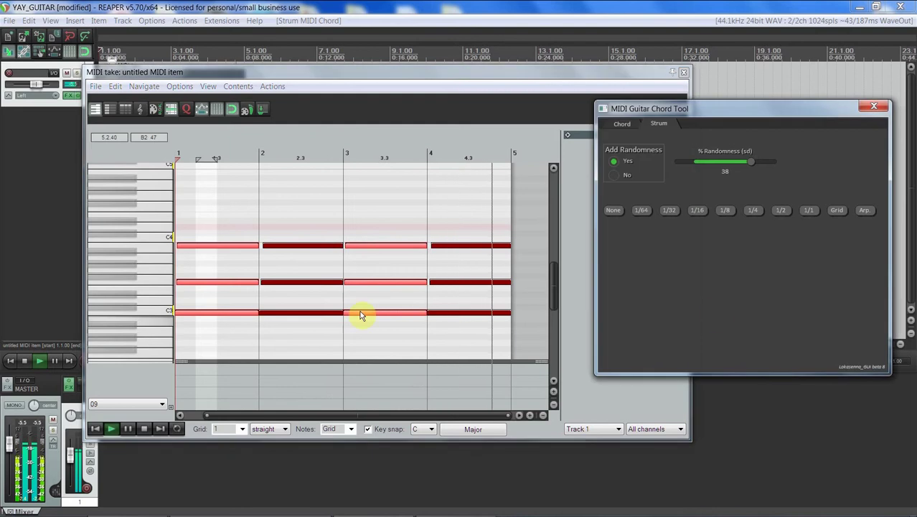
pyautogui.moveTo(195, 212); pyautogui.dragTo(243, 337)
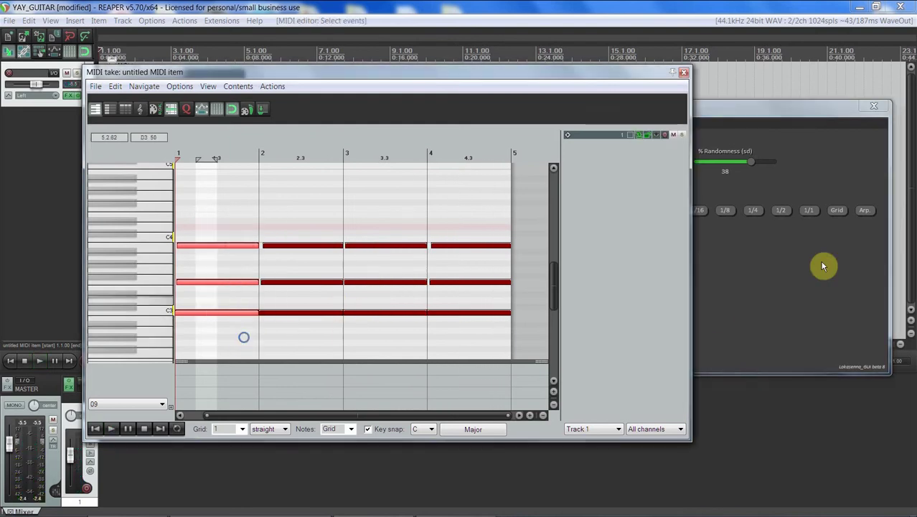
# - Strum the four chords one by one as arpeggios, re-applying for new random offsets
pyautogui.click(838, 210)
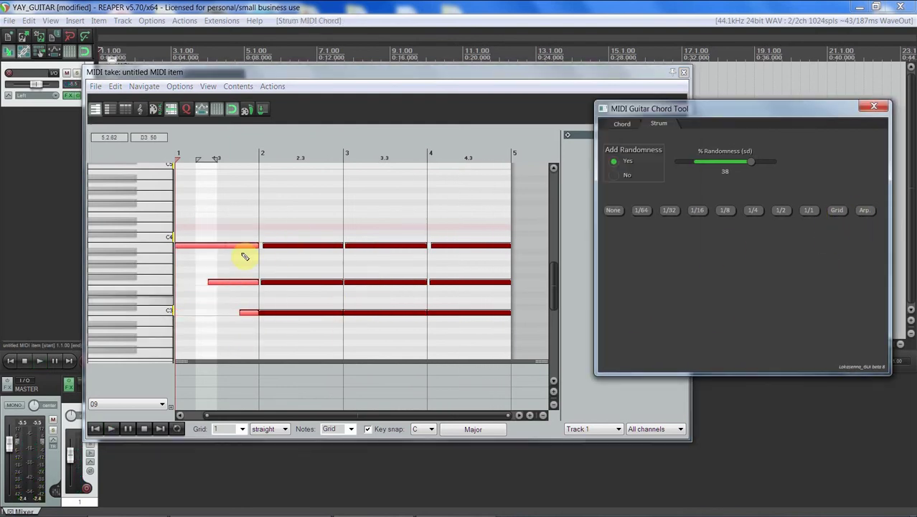
pyautogui.moveTo(281, 226); pyautogui.dragTo(338, 327)
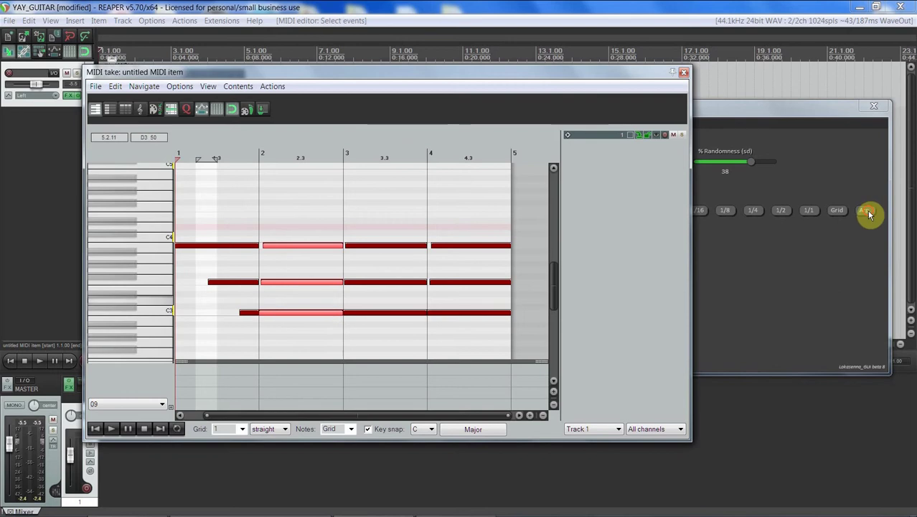
pyautogui.click(869, 212)
pyautogui.click(866, 211)
pyautogui.click(388, 218)
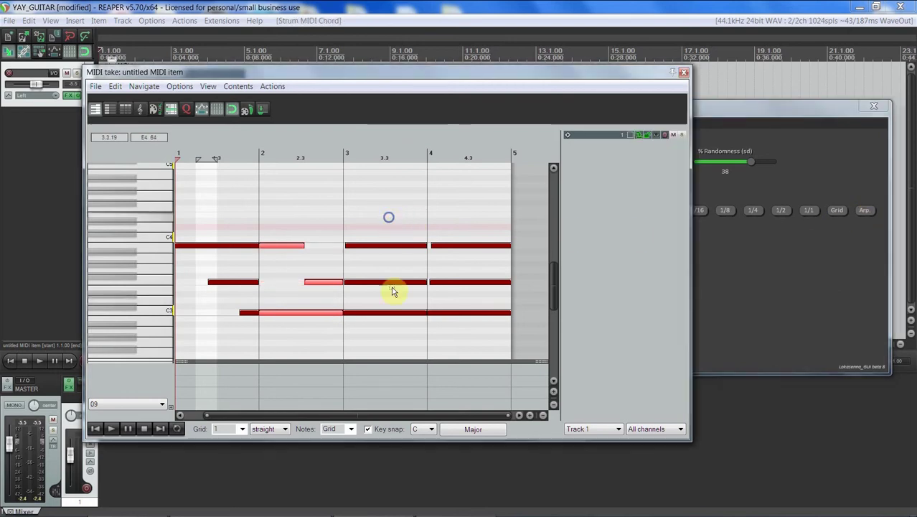
pyautogui.moveTo(413, 350); pyautogui.dragTo(418, 355)
pyautogui.click(866, 211)
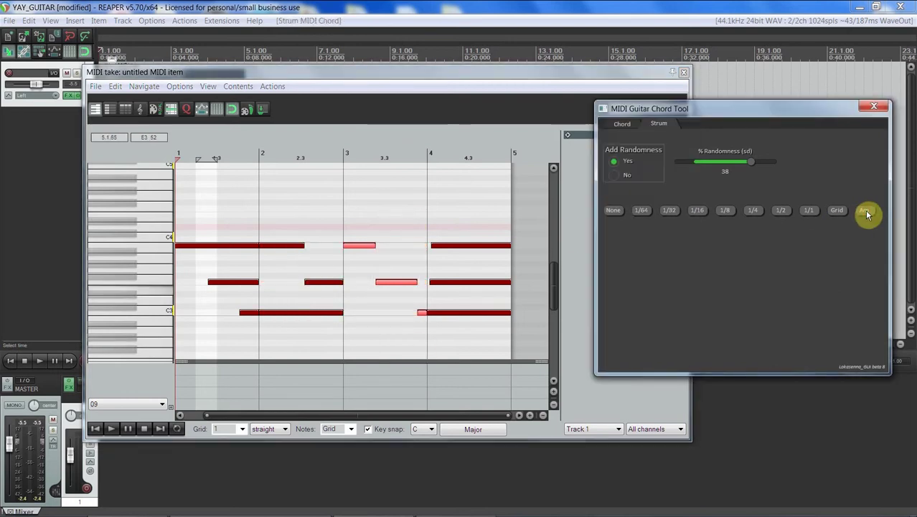
pyautogui.click(866, 211)
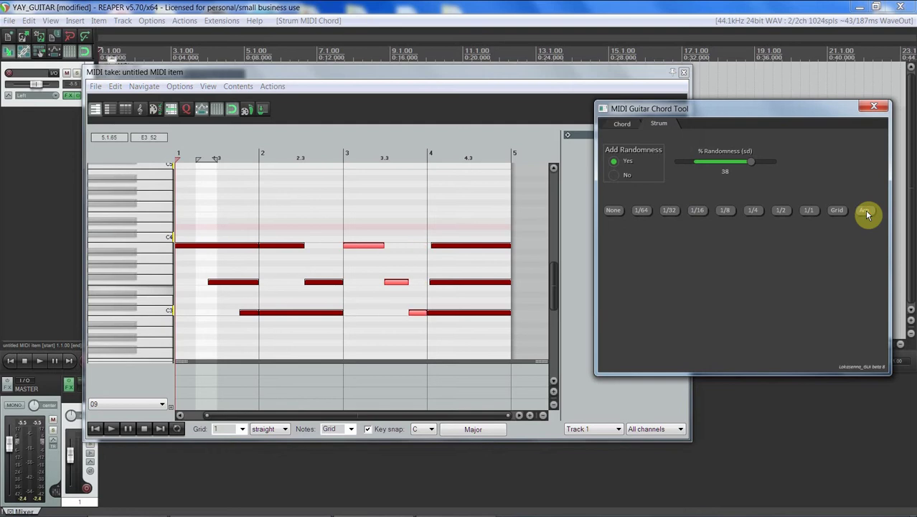
pyautogui.moveTo(461, 221); pyautogui.dragTo(470, 348)
pyautogui.click(866, 211)
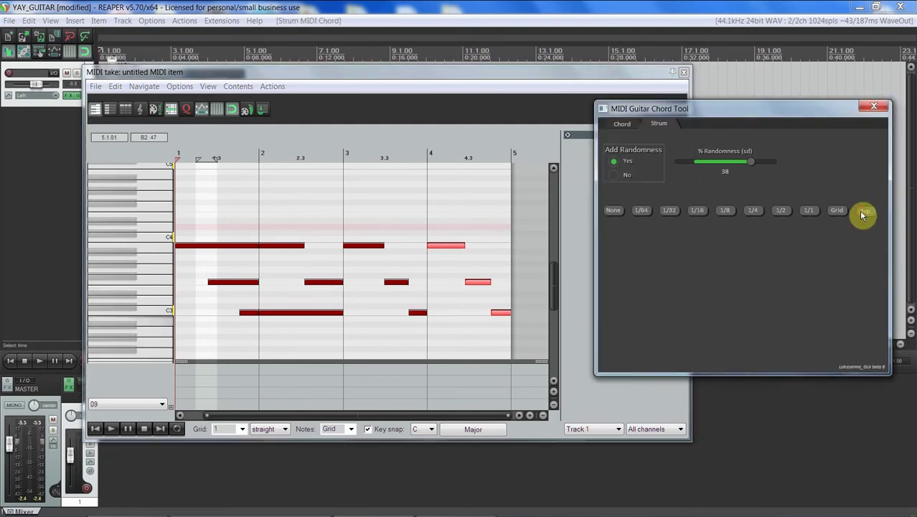
pyautogui.click(865, 211)
# - Play back the arpeggiated chords
pyautogui.click(95, 428)
pyautogui.press('space')
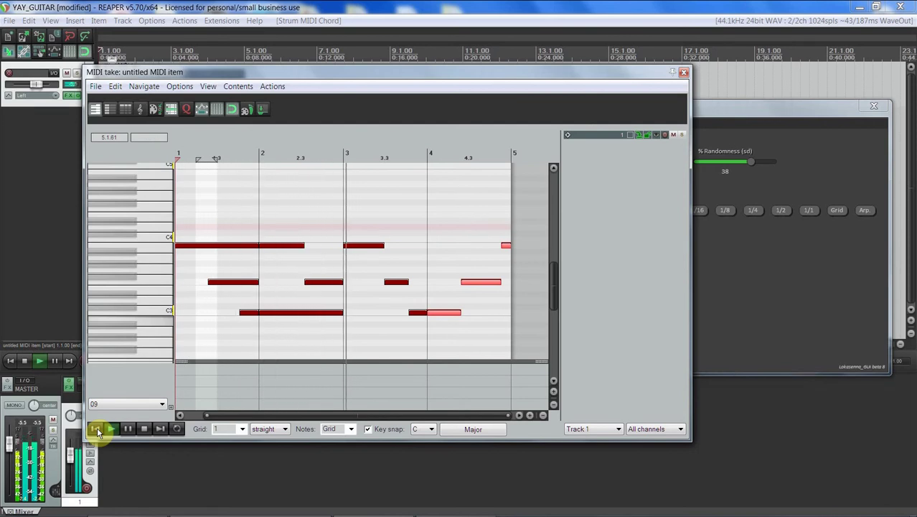
pyautogui.press('space')
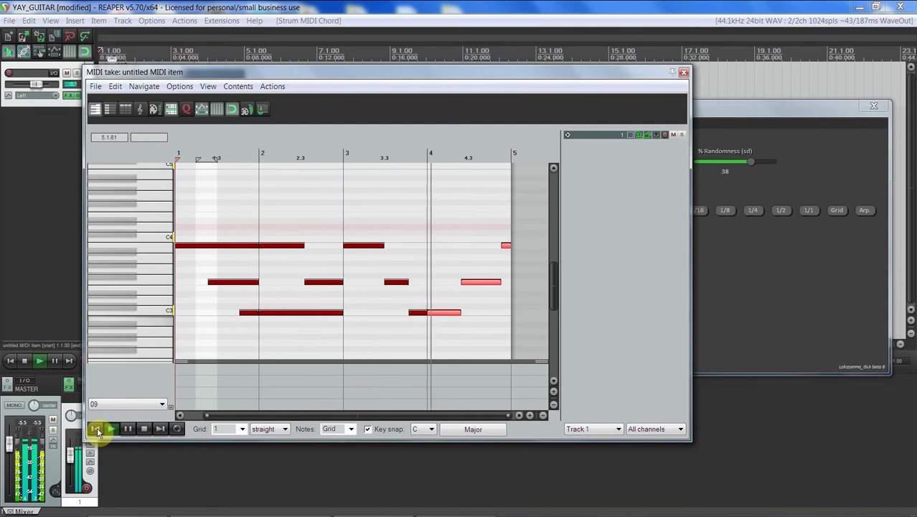
pyautogui.press('space')
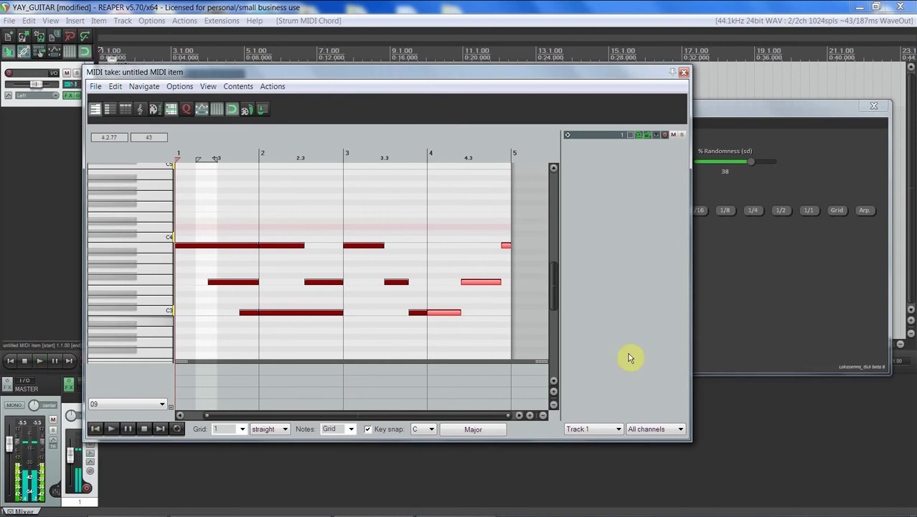
# - Raise strum randomness from 38 to 50 and re-strum all chords except the last
pyautogui.click(721, 301)
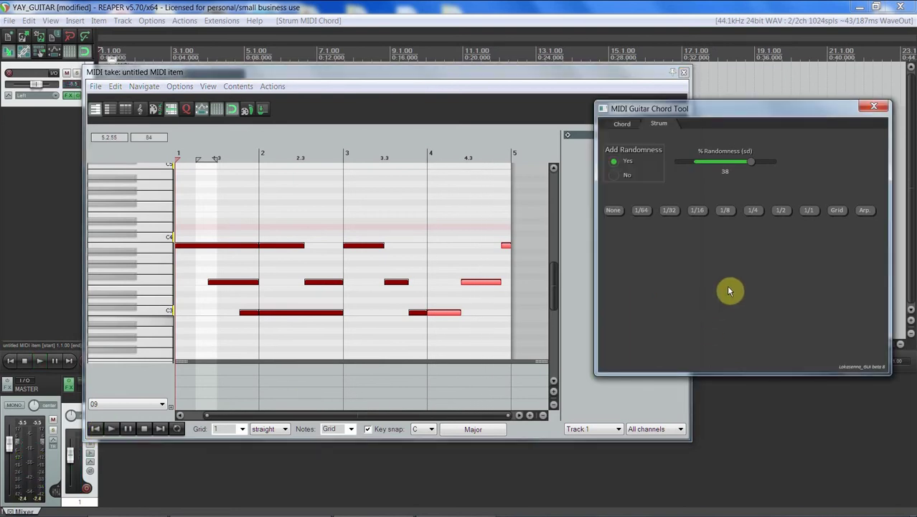
pyautogui.moveTo(766, 164); pyautogui.dragTo(798, 168)
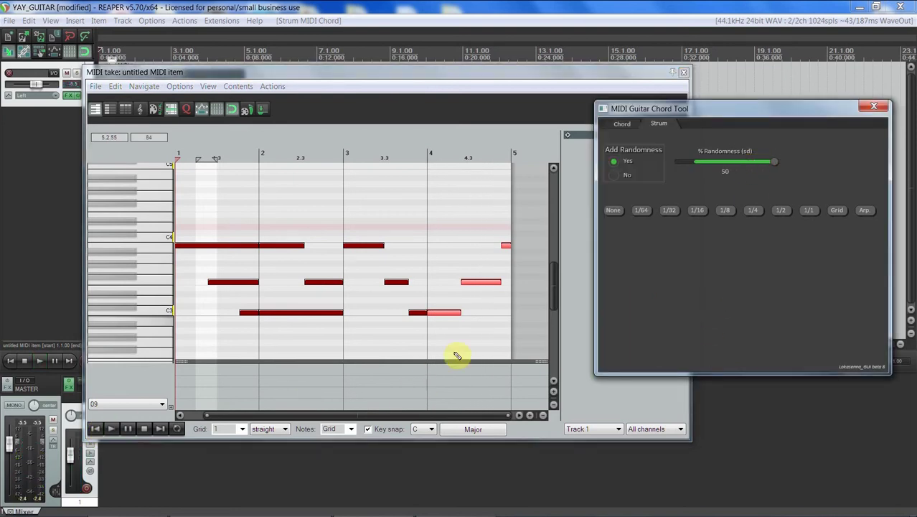
pyautogui.moveTo(479, 338); pyautogui.dragTo(228, 222)
pyautogui.click(819, 282)
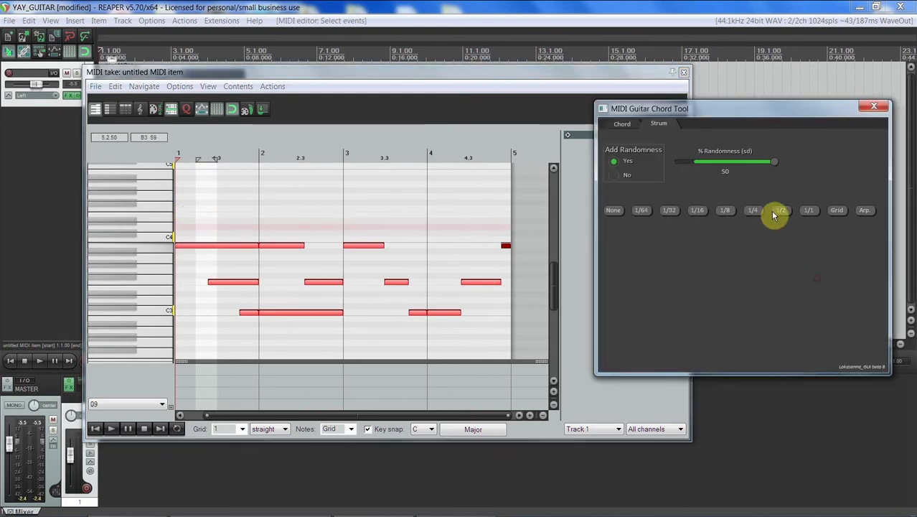
pyautogui.click(780, 214)
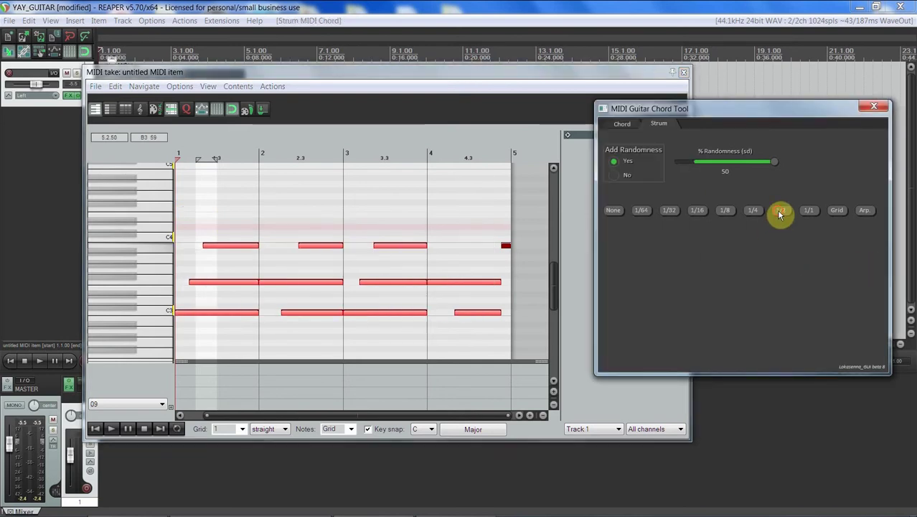
pyautogui.click(780, 213)
pyautogui.click(780, 213)
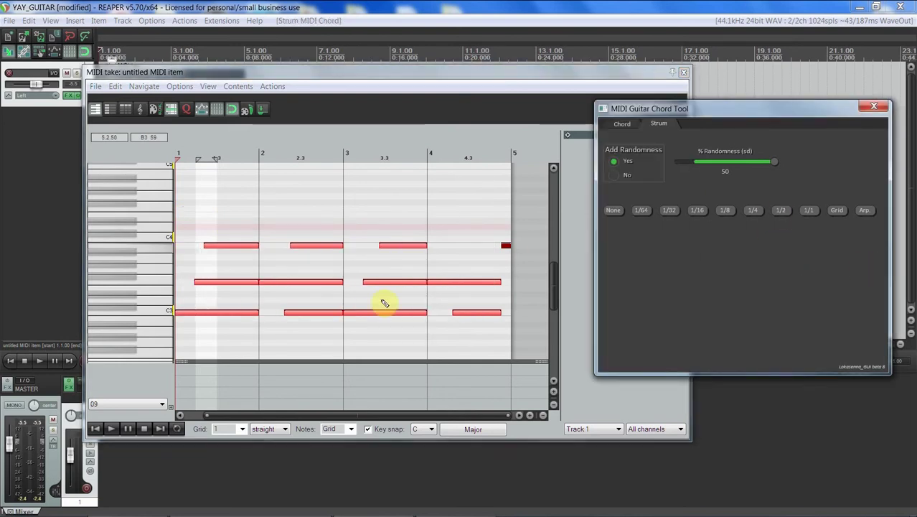
# - Play the re-strummed chords, then close the MIDI editor
pyautogui.click(99, 431)
pyautogui.press('space')
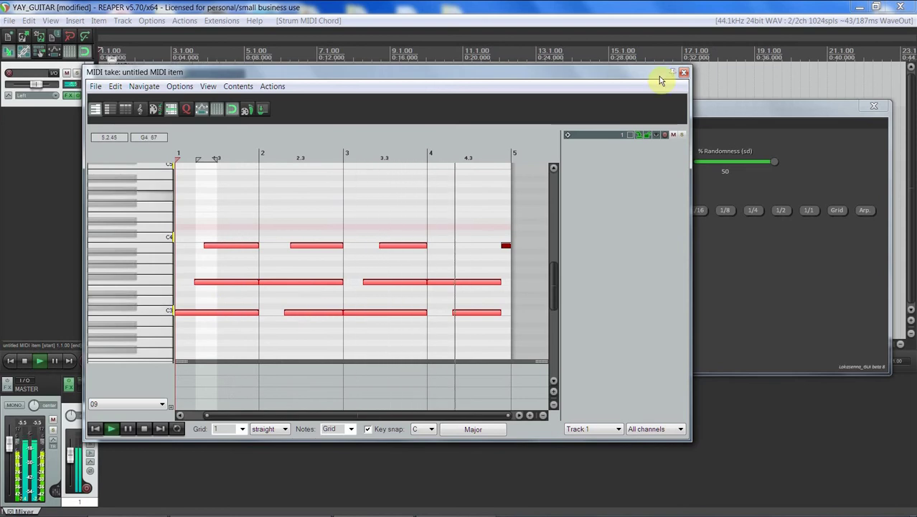
pyautogui.click(684, 74)
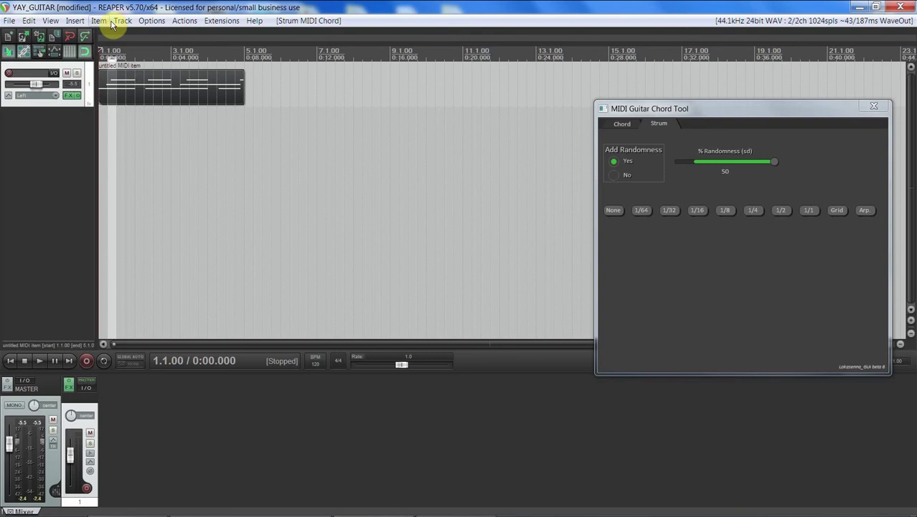
# - Move the strummed MIDI item onto a new track 2 and check the chord list
pyautogui.moveTo(149, 155); pyautogui.dragTo(143, 194)
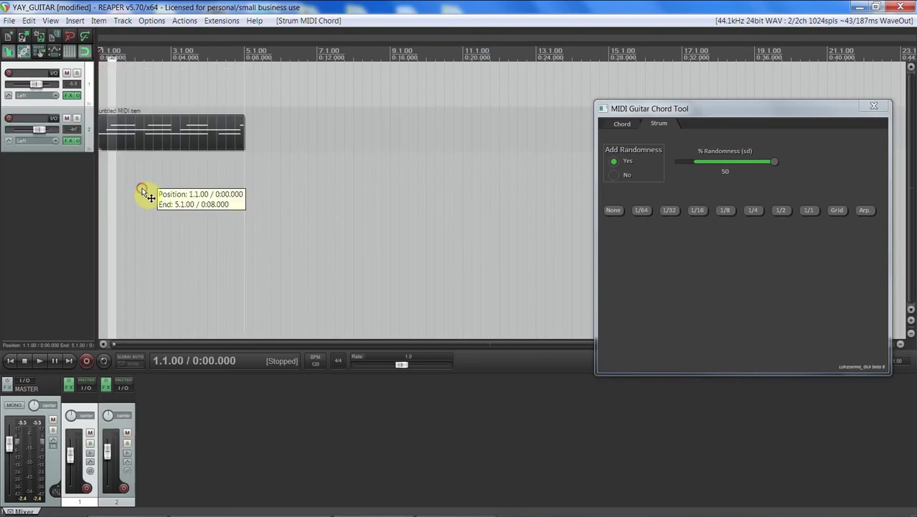
pyautogui.click(103, 86)
pyautogui.moveTo(519, 511)
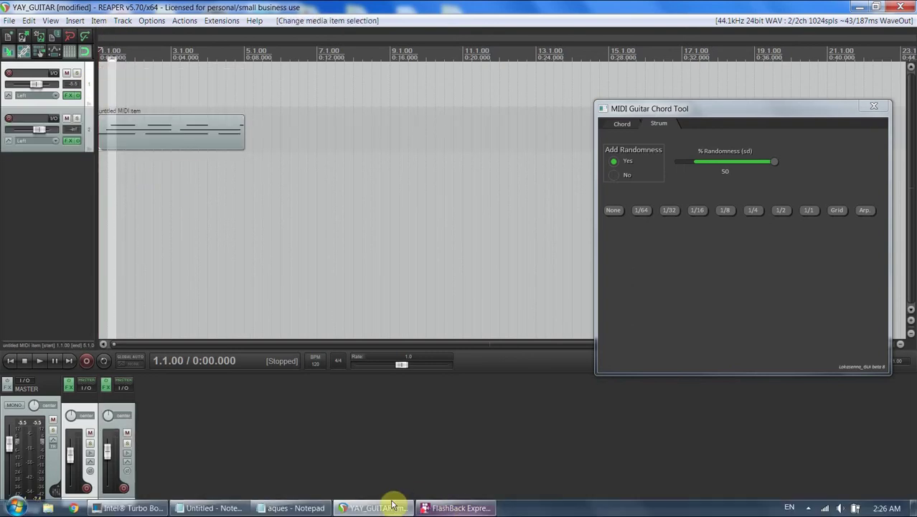
pyautogui.click(242, 509)
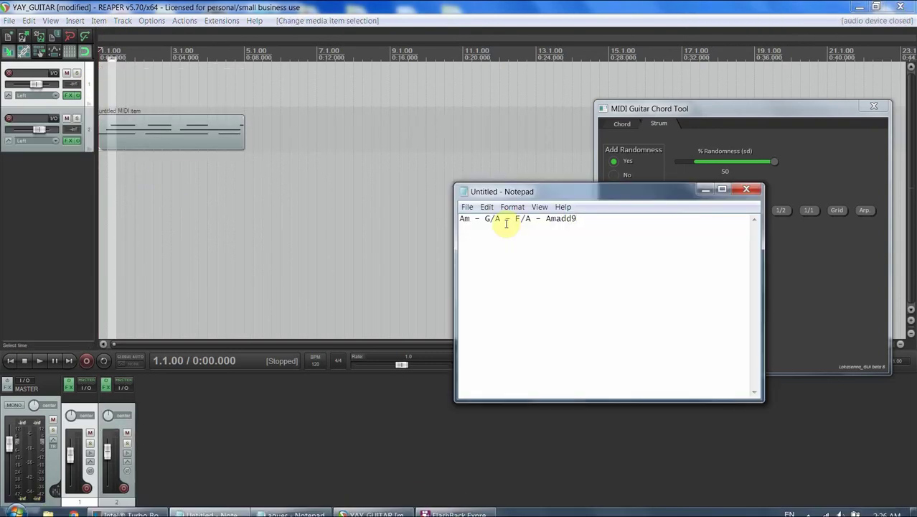
# - Draw a new empty MIDI item on track 1 and open it in the MIDI editor
pyautogui.click(104, 79)
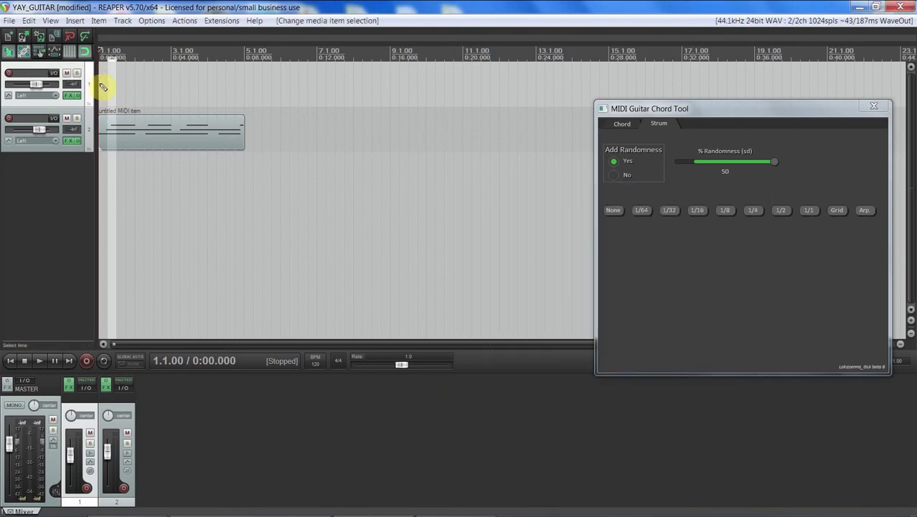
pyautogui.moveTo(103, 86); pyautogui.dragTo(249, 84)
pyautogui.doubleClick(173, 72)
# - Move the Notepad chord list aside and turn off Key snap
pyautogui.moveTo(615, 502)
pyautogui.click(213, 508)
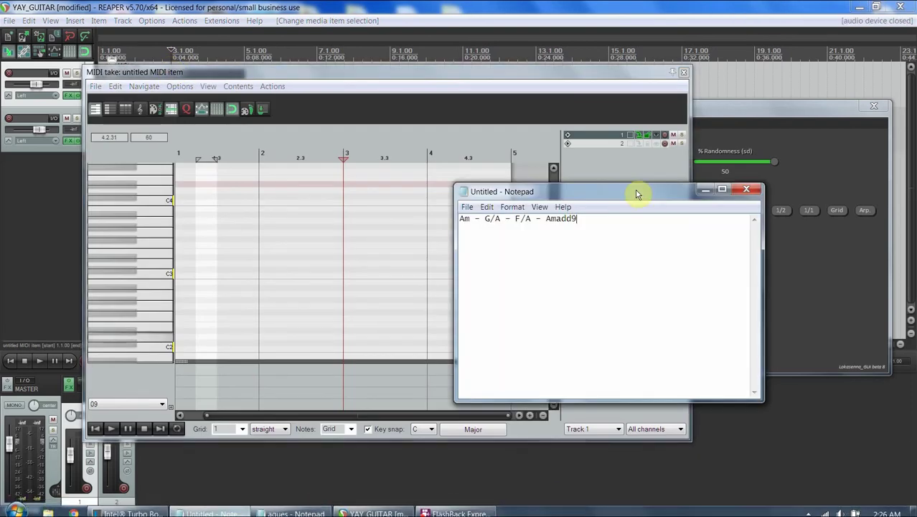
pyautogui.moveTo(605, 194); pyautogui.dragTo(753, 202)
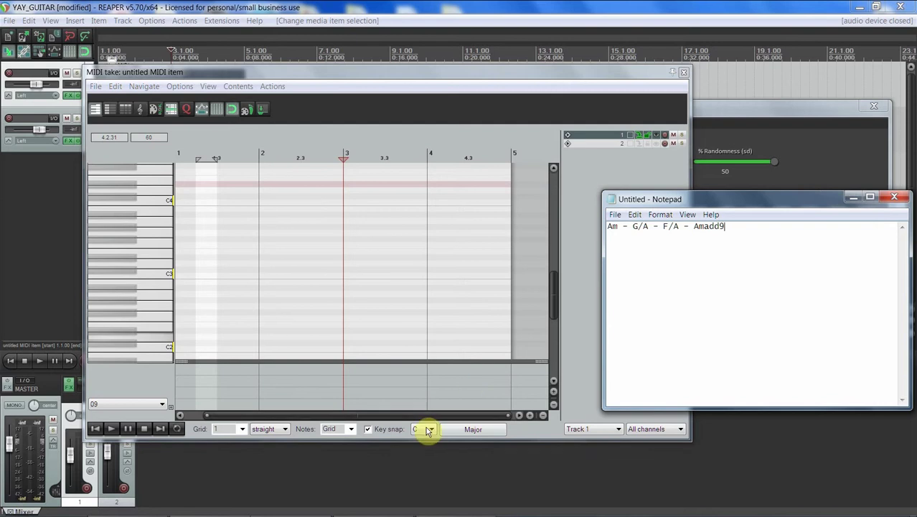
pyautogui.click(379, 429)
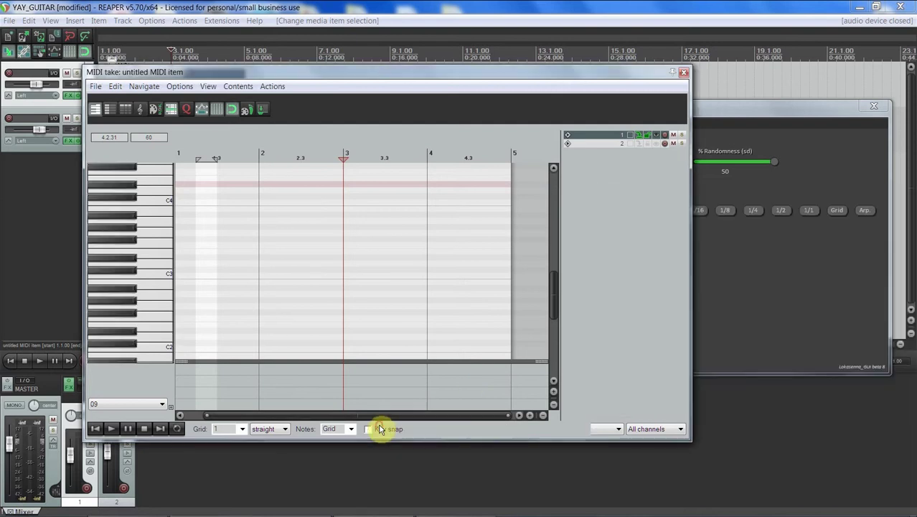
# - Audition pitches and draw descending one-bar notes across bars 1 to 3
pyautogui.click(168, 225)
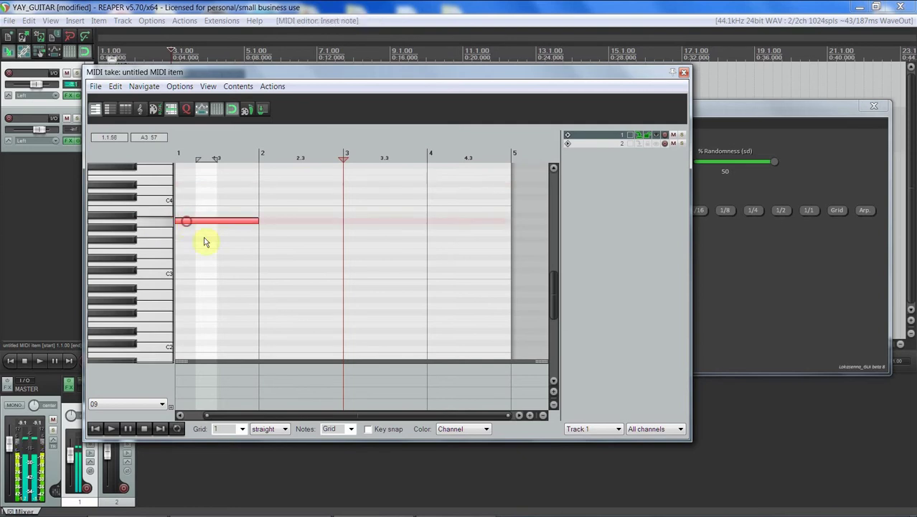
pyautogui.moveTo(520, 511)
pyautogui.moveTo(302, 511)
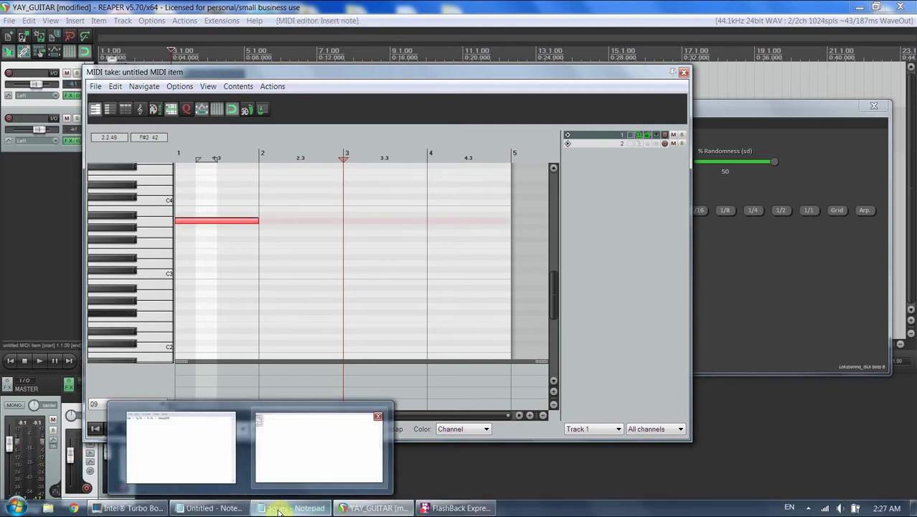
pyautogui.click(179, 445)
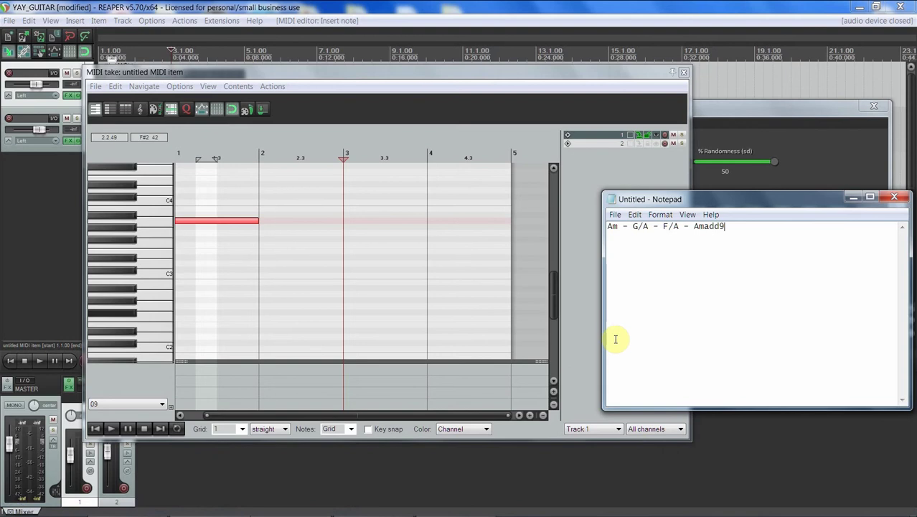
pyautogui.moveTo(552, 325); pyautogui.dragTo(551, 304)
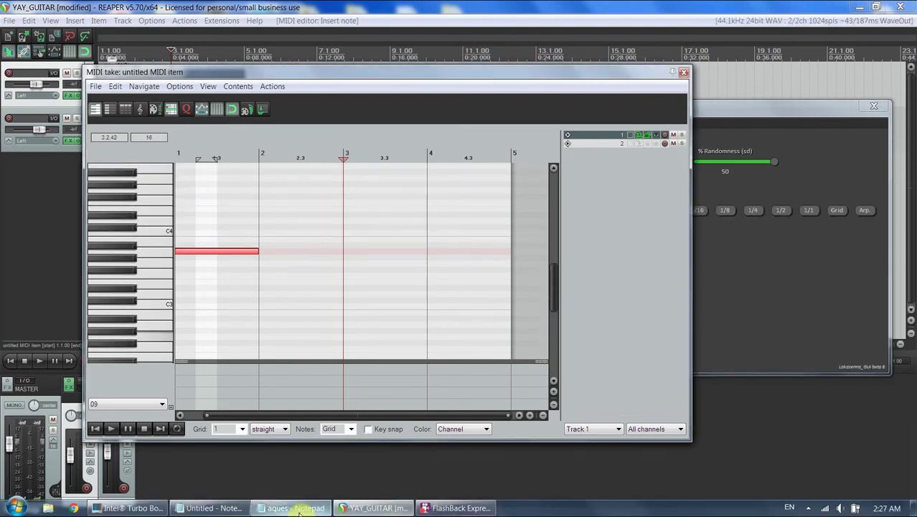
pyautogui.click(235, 509)
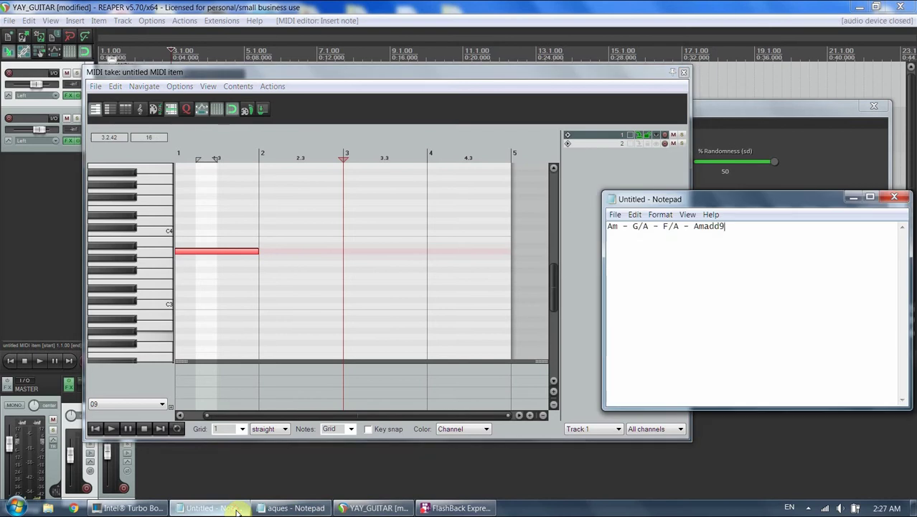
pyautogui.moveTo(158, 246)
pyautogui.mouseDown()
pyautogui.moveTo(160, 234)
pyautogui.moveTo(159, 270)
pyautogui.mouseUp()
pyautogui.click(301, 263)
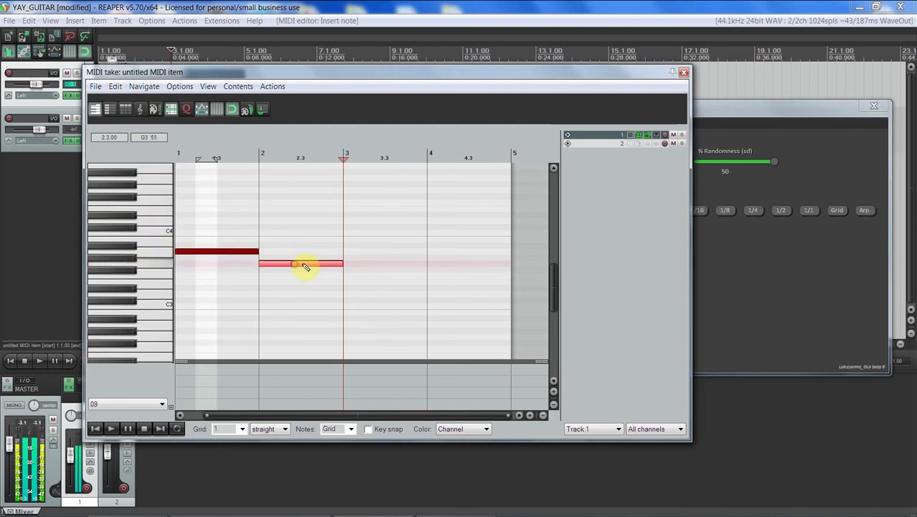
pyautogui.click(391, 277)
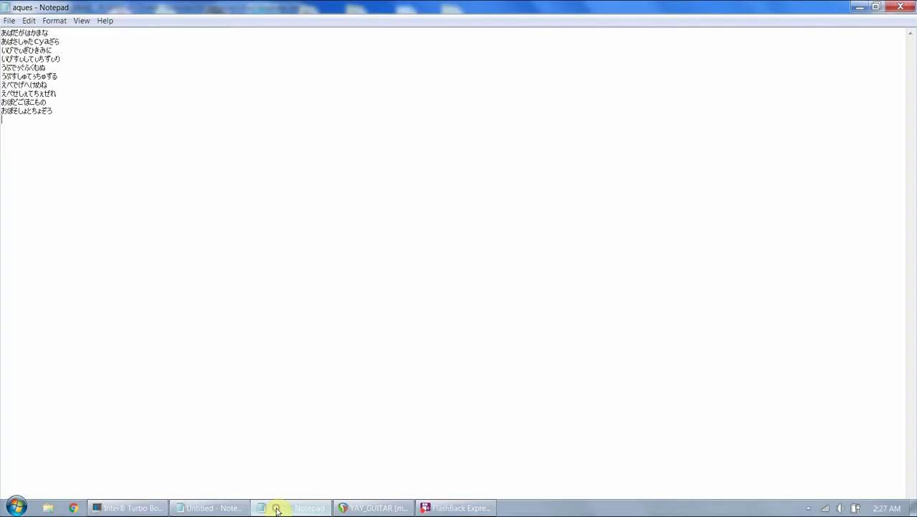
# - Consult the chord list, then draw a one-bar note in bar 4 and raise it to A3
pyautogui.click(239, 509)
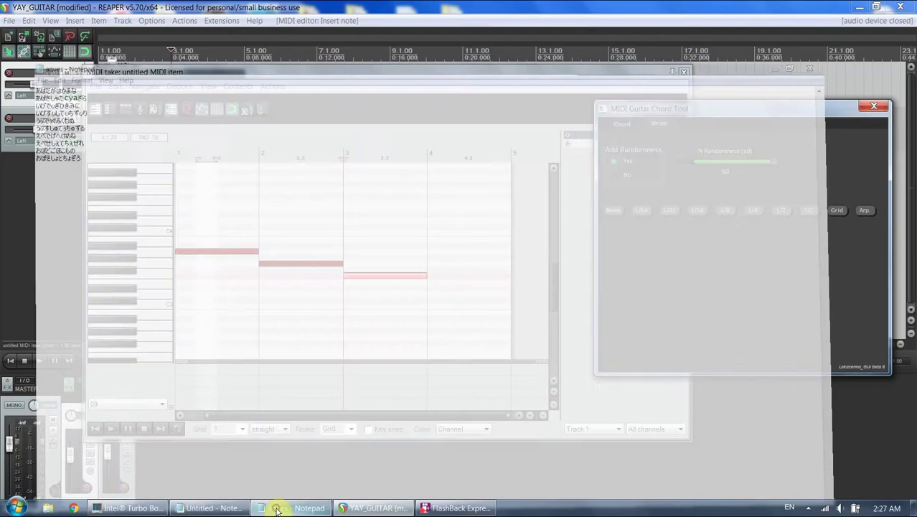
pyautogui.click(287, 507)
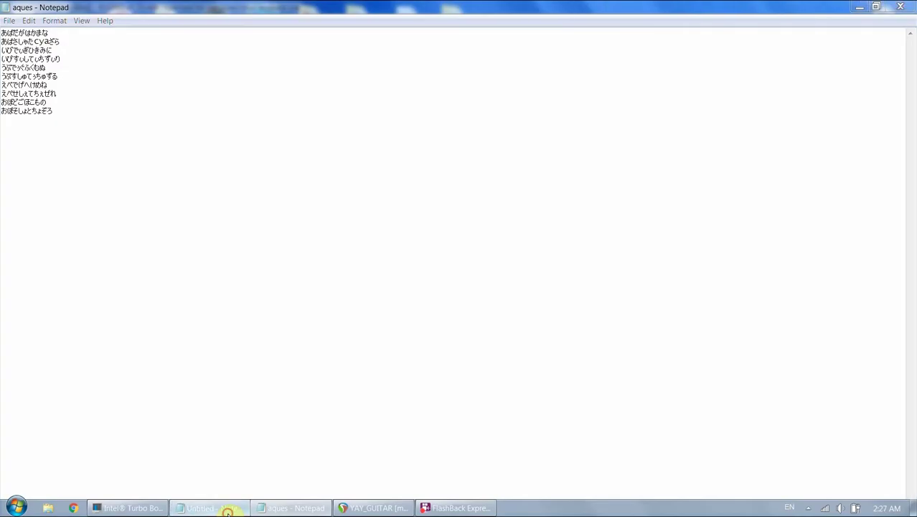
pyautogui.click(231, 507)
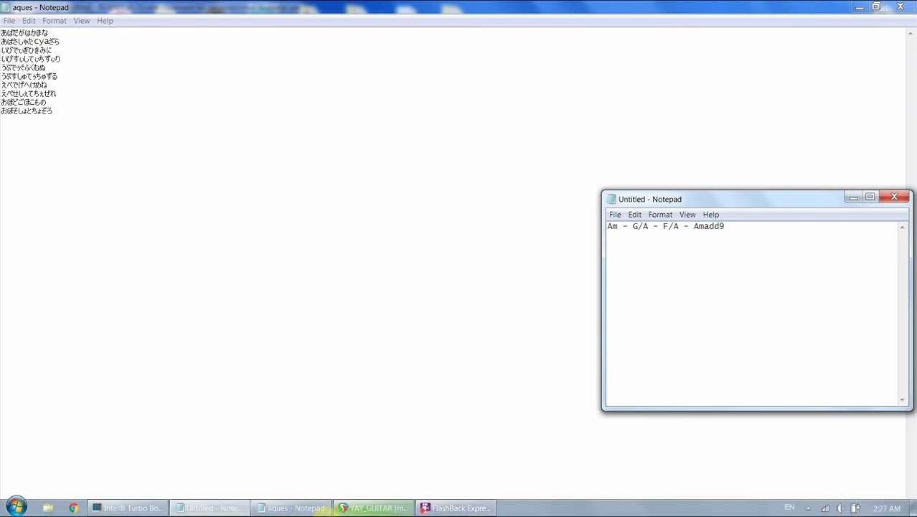
pyautogui.click(373, 507)
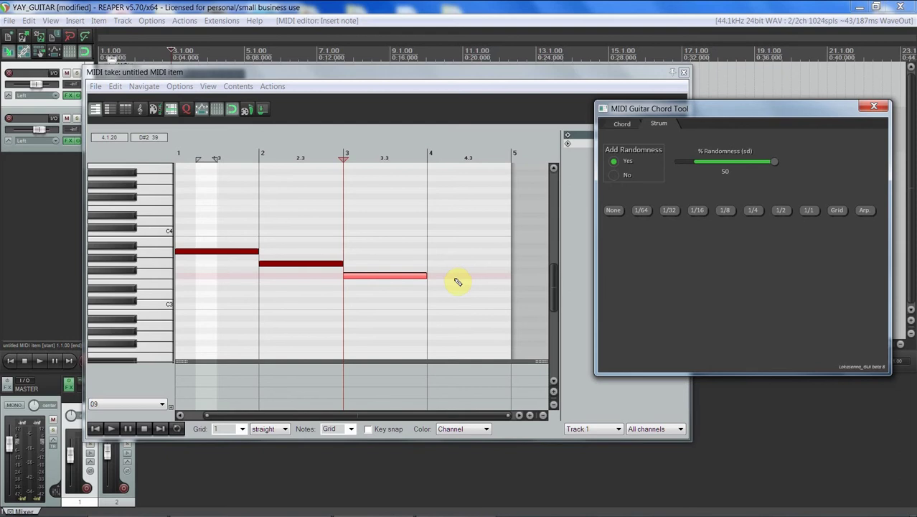
pyautogui.click(460, 258)
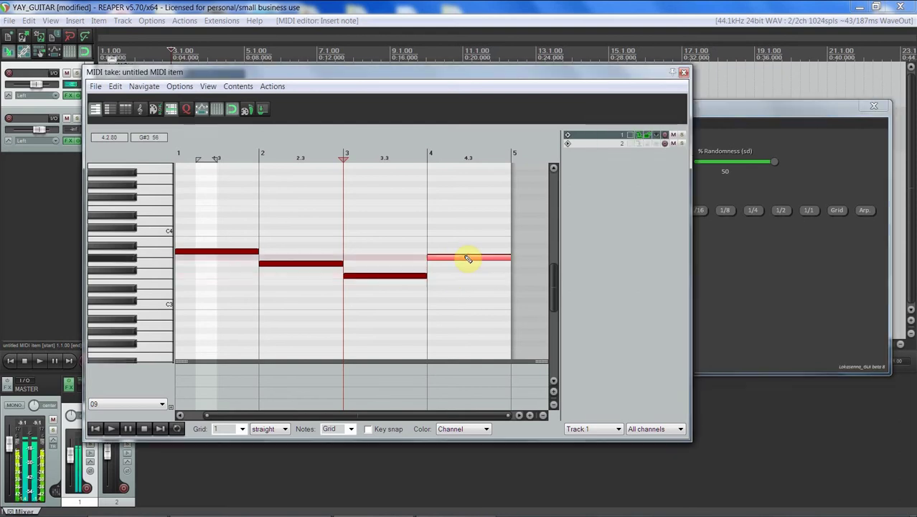
pyautogui.moveTo(467, 259); pyautogui.dragTo(473, 252)
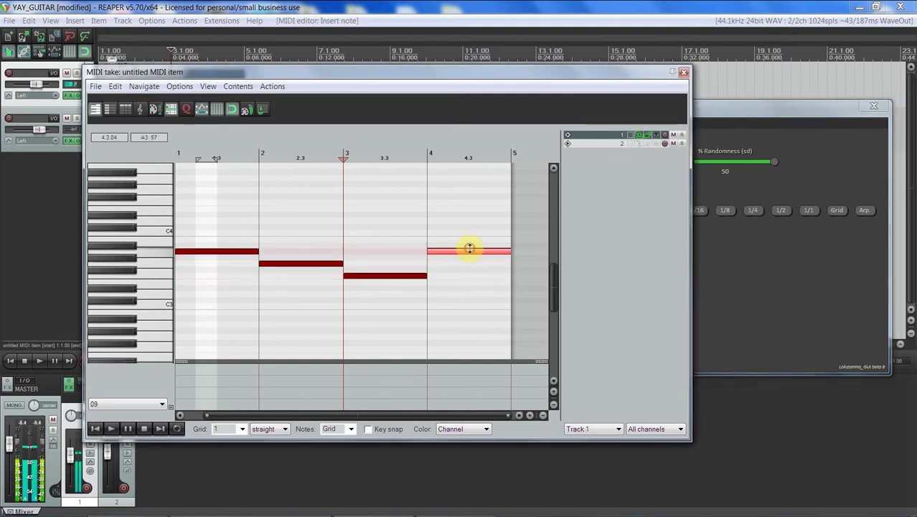
# - Review the Am – G/A – F/A – Amadd9 progression in Notepad alongside the MIDI editor
pyautogui.click(291, 507)
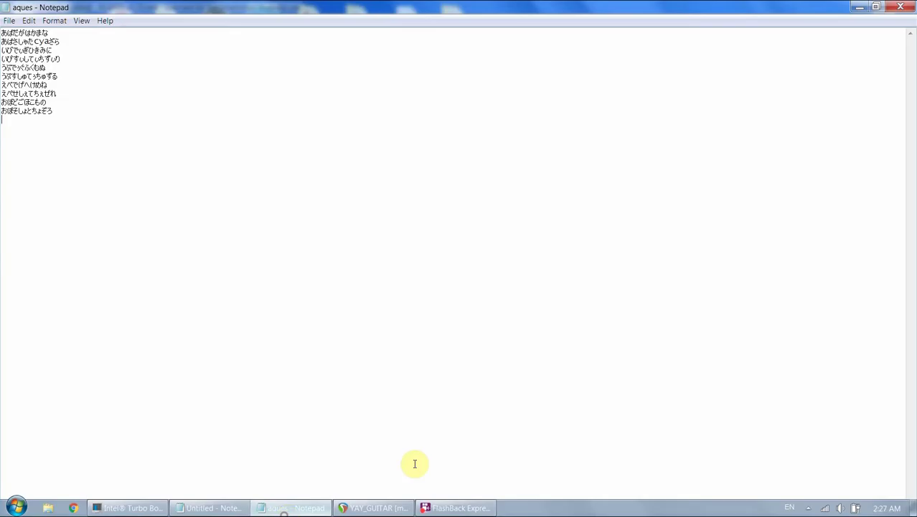
pyautogui.click(208, 507)
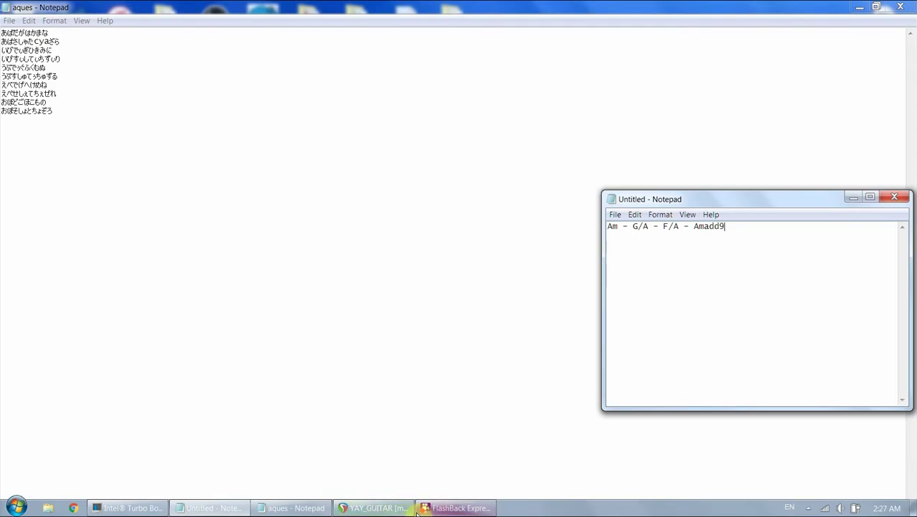
pyautogui.click(397, 509)
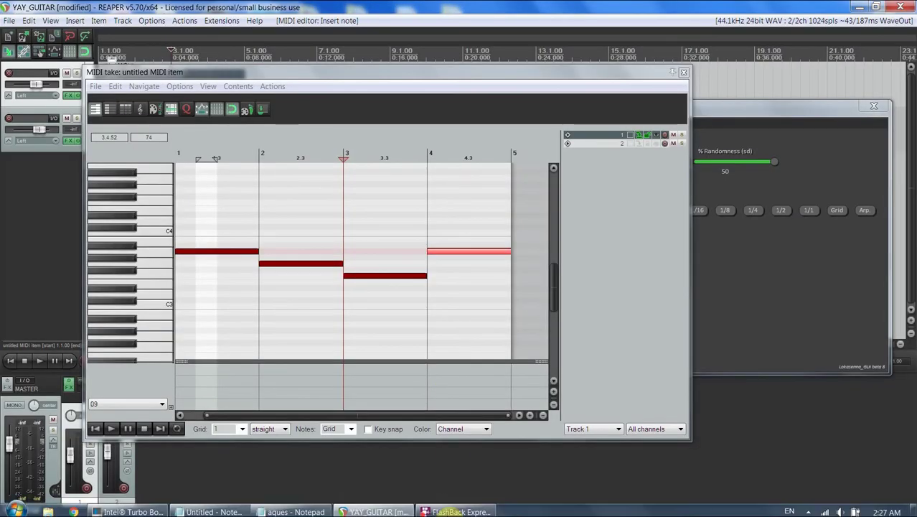
pyautogui.click(451, 509)
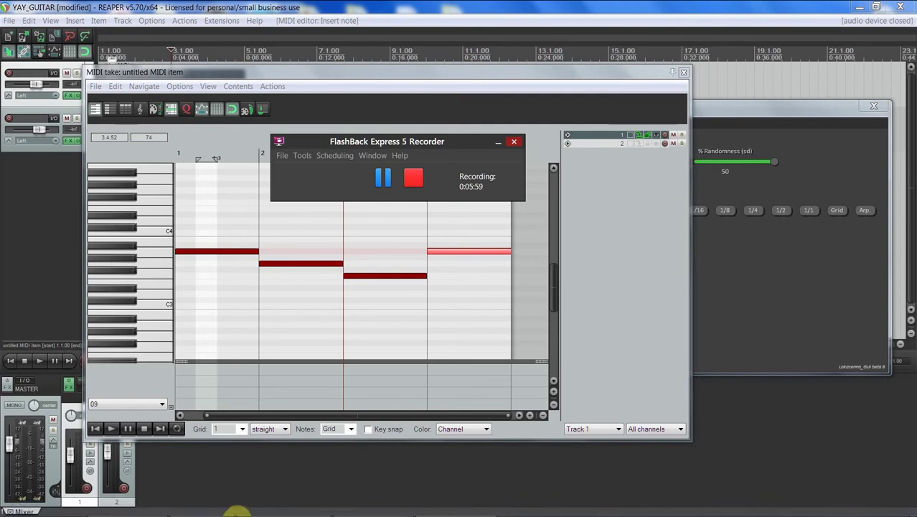
pyautogui.moveTo(219, 508)
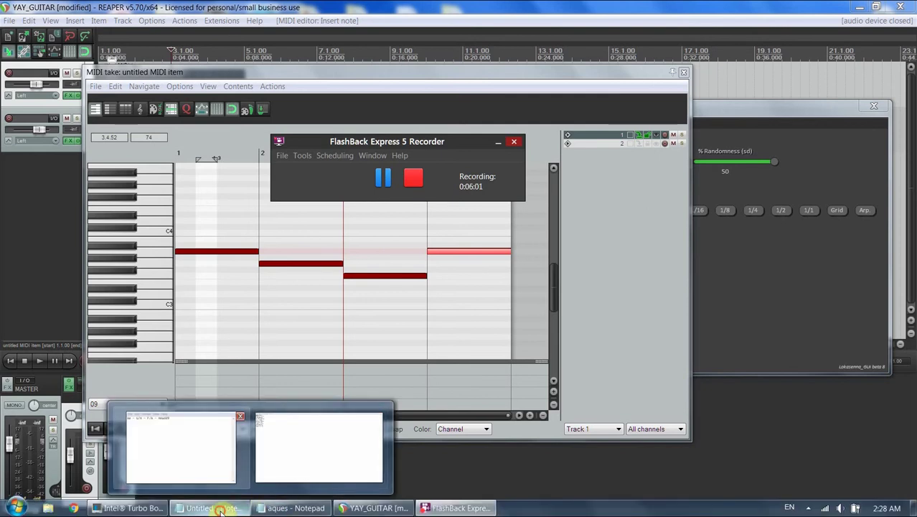
pyautogui.click(181, 448)
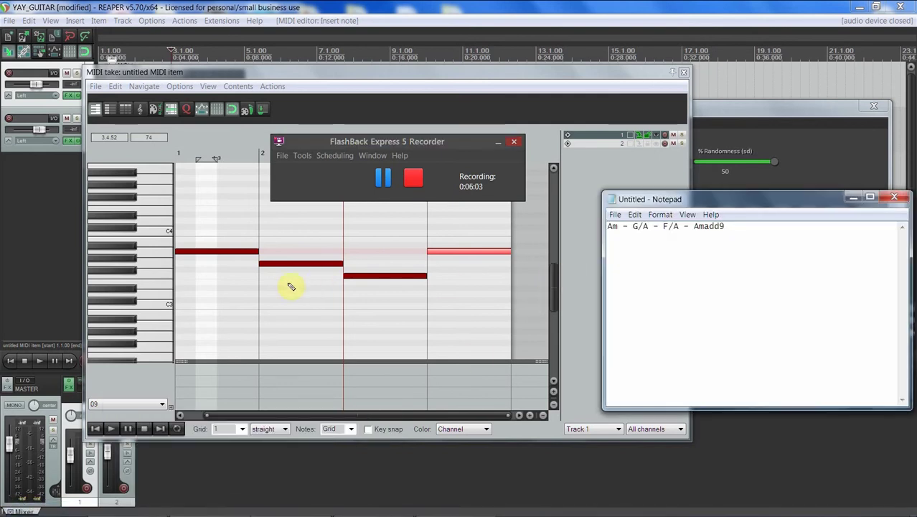
# - Turn the first note into an A minor chord with the Chord Tool's Min button
pyautogui.click(236, 285)
pyautogui.click(230, 221)
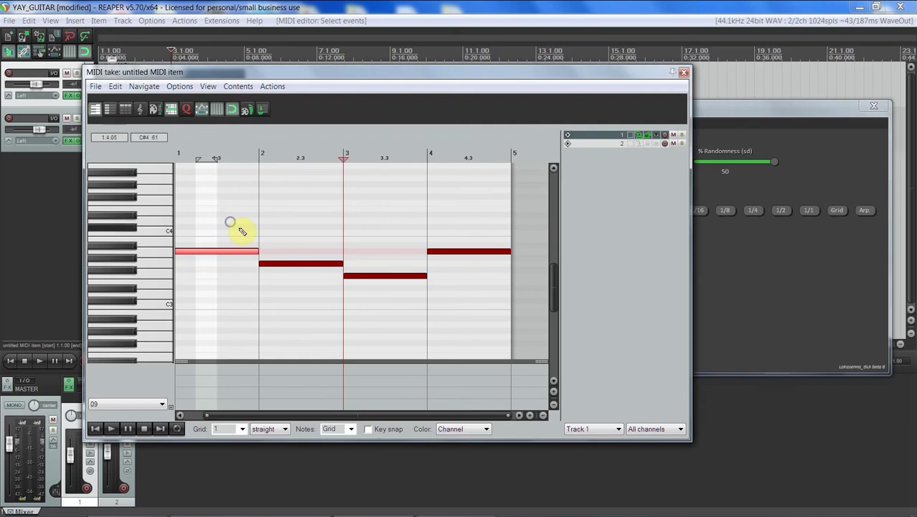
pyautogui.click(700, 116)
pyautogui.click(624, 125)
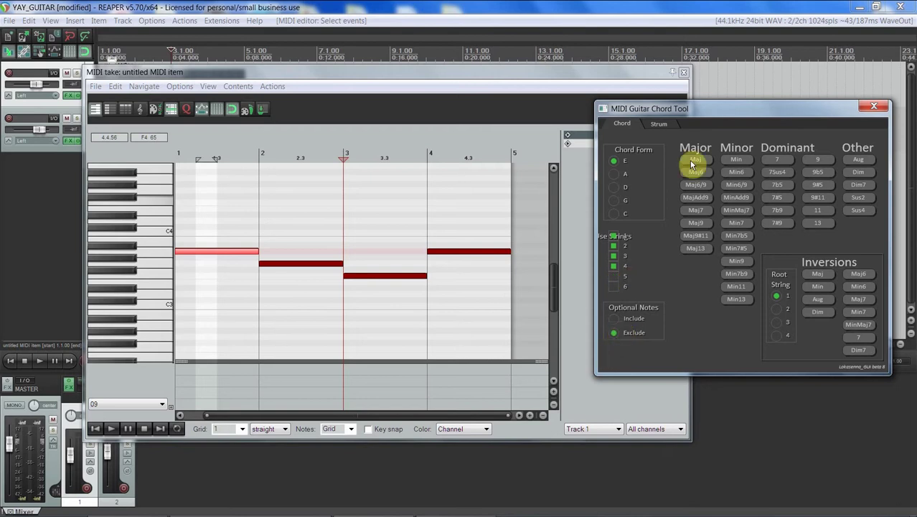
pyautogui.click(733, 162)
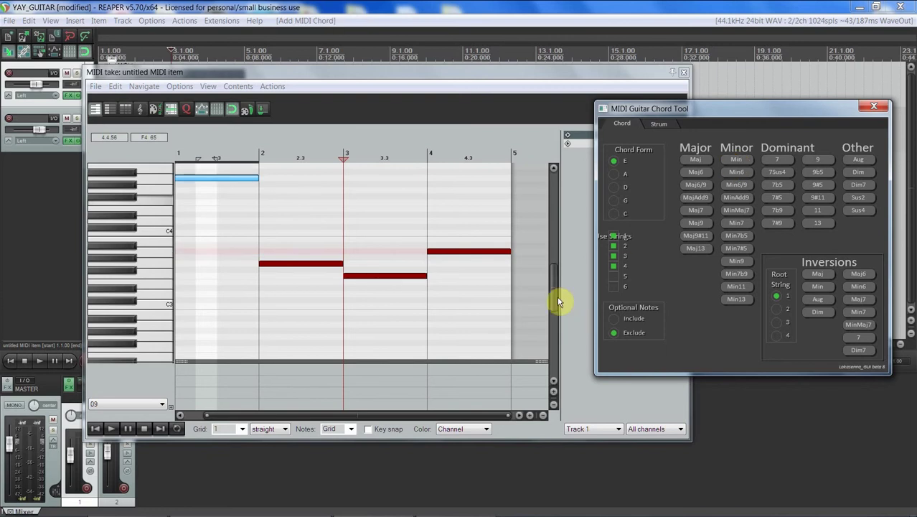
# - Make the last note a MinAdd9 chord and the two middle notes major chords
pyautogui.moveTo(557, 300); pyautogui.dragTo(573, 285)
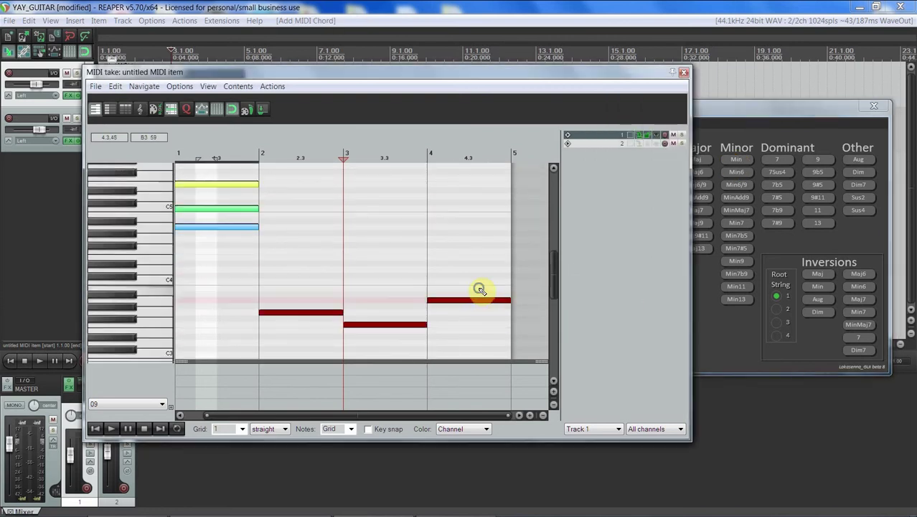
pyautogui.click(479, 291)
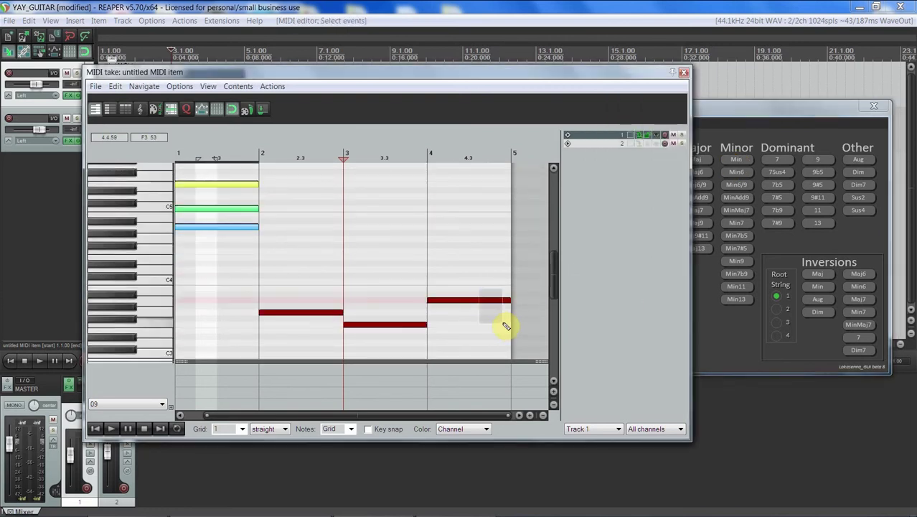
pyautogui.click(748, 202)
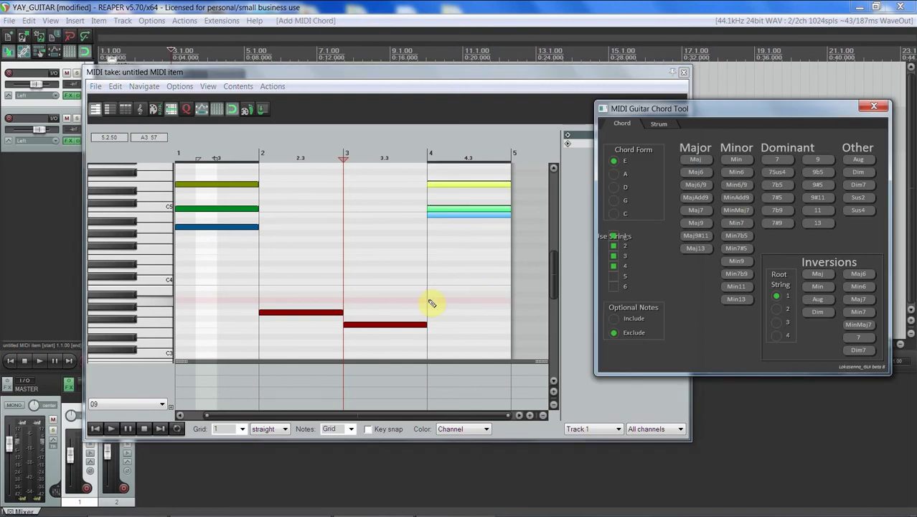
pyautogui.moveTo(270, 293); pyautogui.dragTo(418, 338)
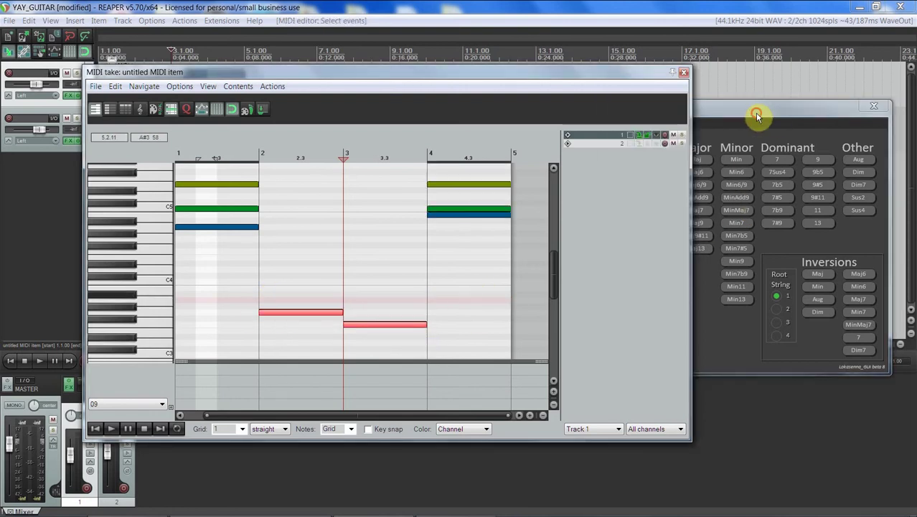
pyautogui.click(757, 116)
pyautogui.click(695, 162)
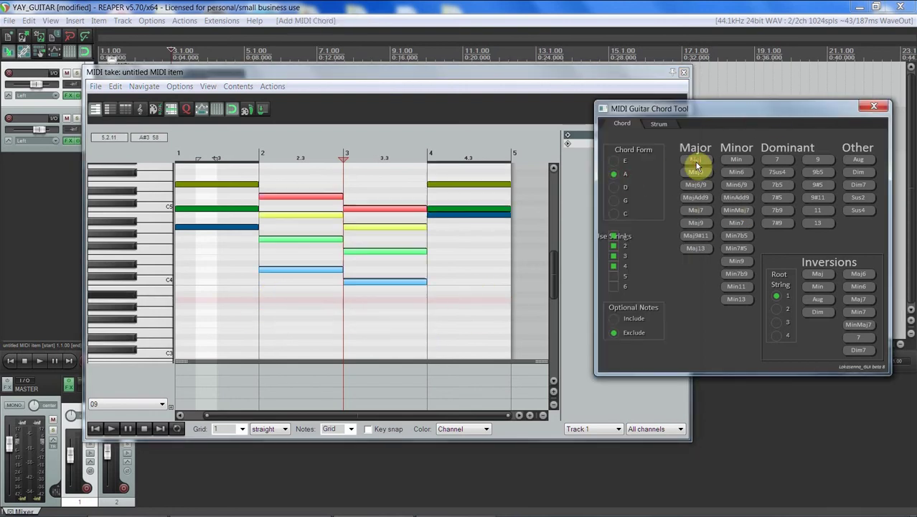
pyautogui.moveTo(558, 286); pyautogui.dragTo(563, 265)
# - Play back the new chords, then select the bar 1 and bar 3 chords
pyautogui.click(112, 428)
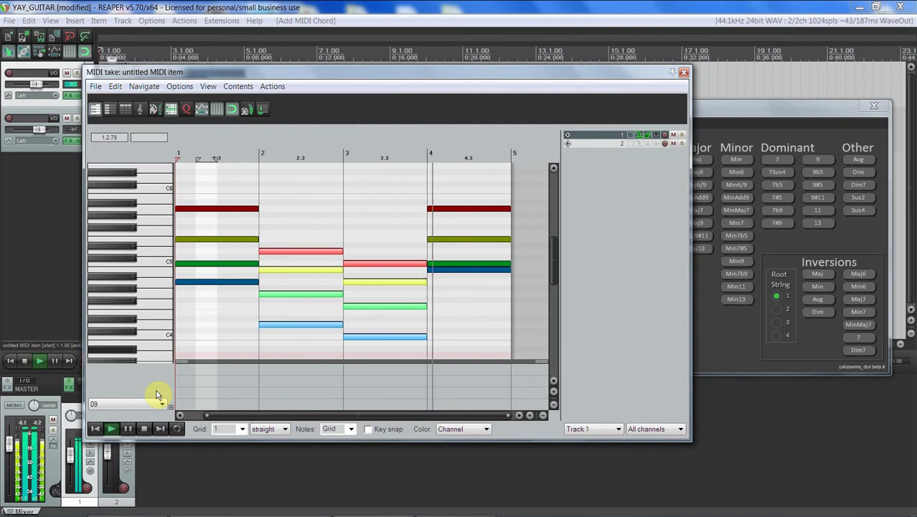
pyautogui.press('space')
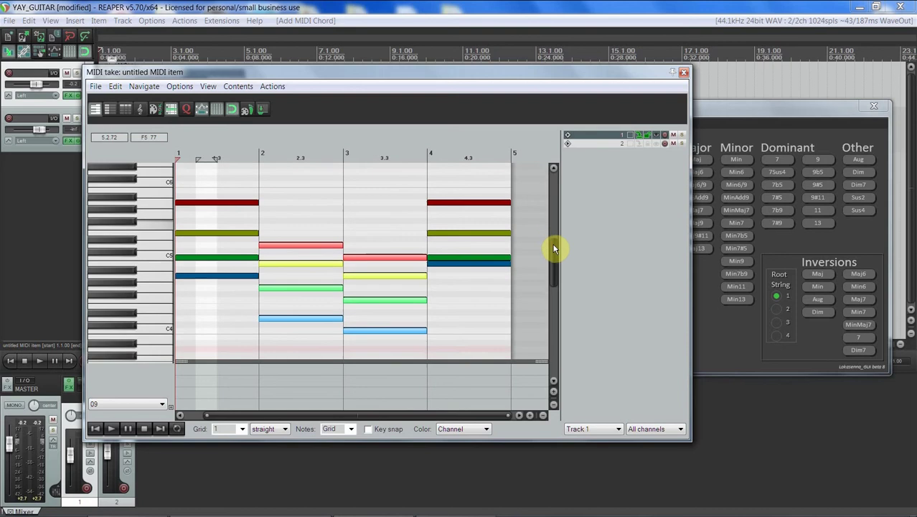
pyautogui.scroll(-1, 553, 247)
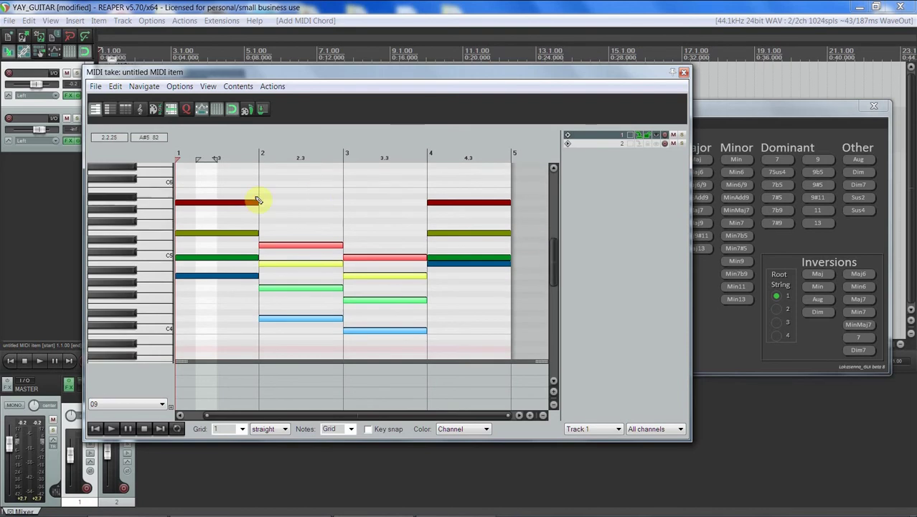
pyautogui.moveTo(209, 180); pyautogui.dragTo(213, 300)
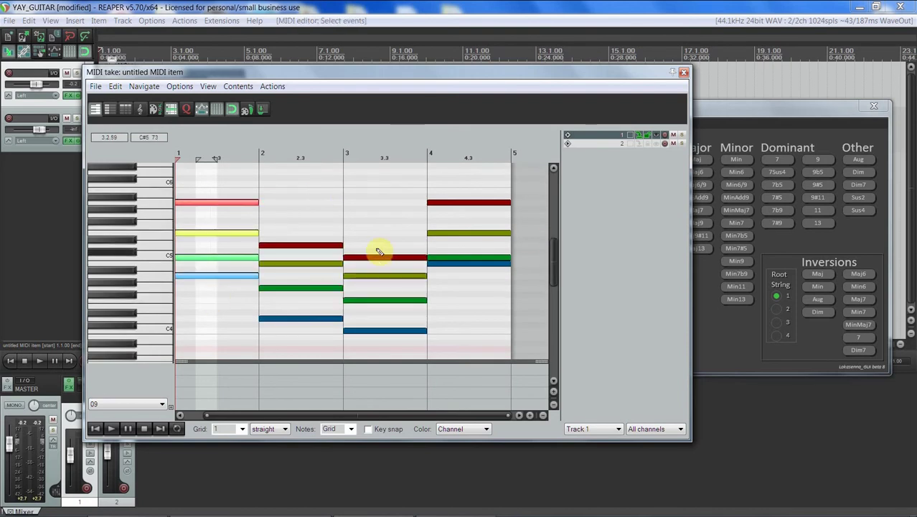
pyautogui.moveTo(376, 236); pyautogui.dragTo(395, 352)
# - Strum all four chords with a 1/4 spread and play the result
pyautogui.click(743, 129)
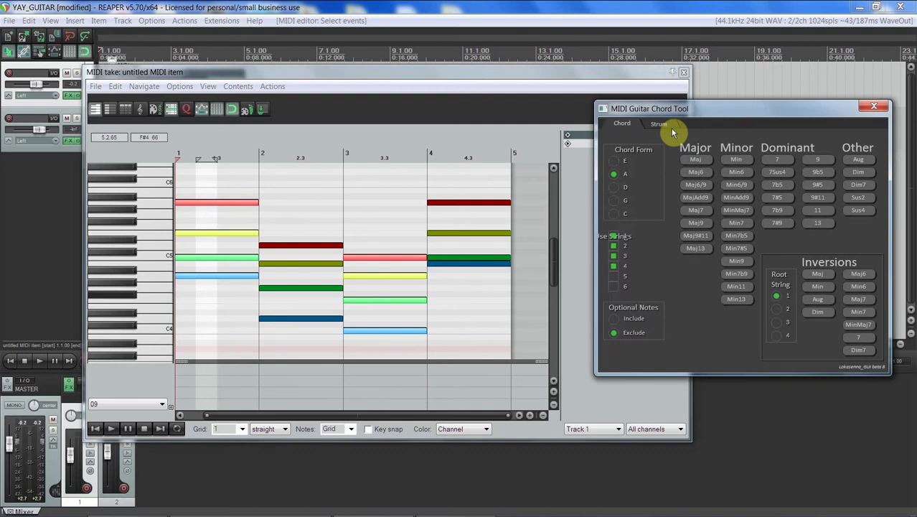
pyautogui.click(659, 124)
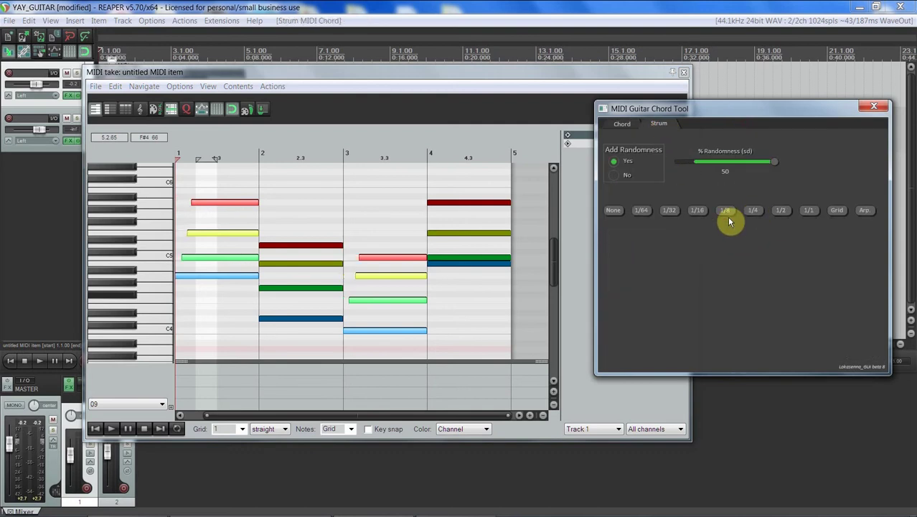
pyautogui.moveTo(330, 225); pyautogui.dragTo(328, 341)
pyautogui.moveTo(503, 174); pyautogui.dragTo(471, 292)
pyautogui.click(751, 213)
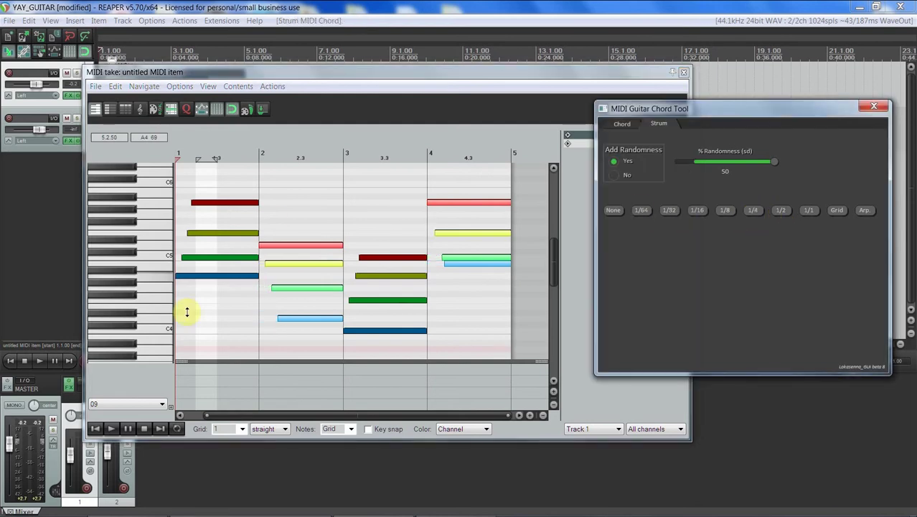
pyautogui.click(98, 431)
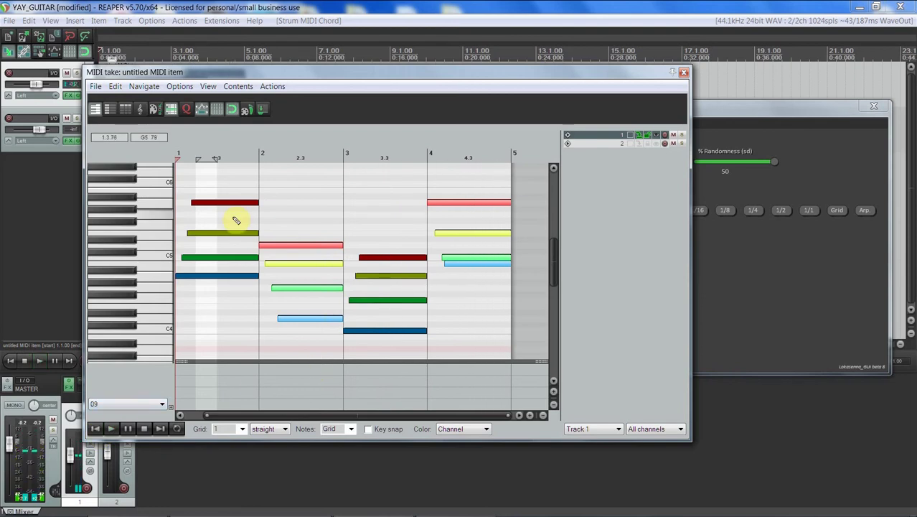
# - Undo the 1/4 strum, arpeggiate the chords with Arp, and play them back
pyautogui.hotkey('ctrl', 'z')
pyautogui.hotkey('ctrl', 'z')
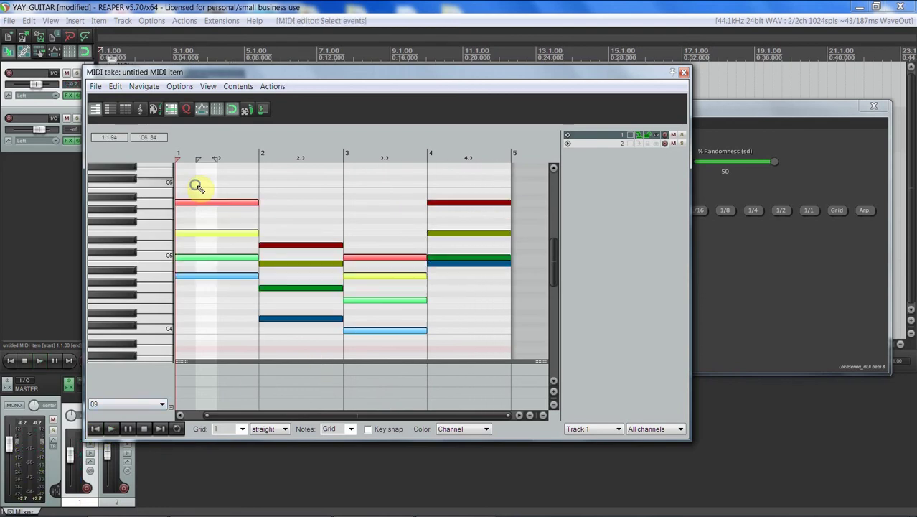
pyautogui.click(478, 338)
pyautogui.click(874, 209)
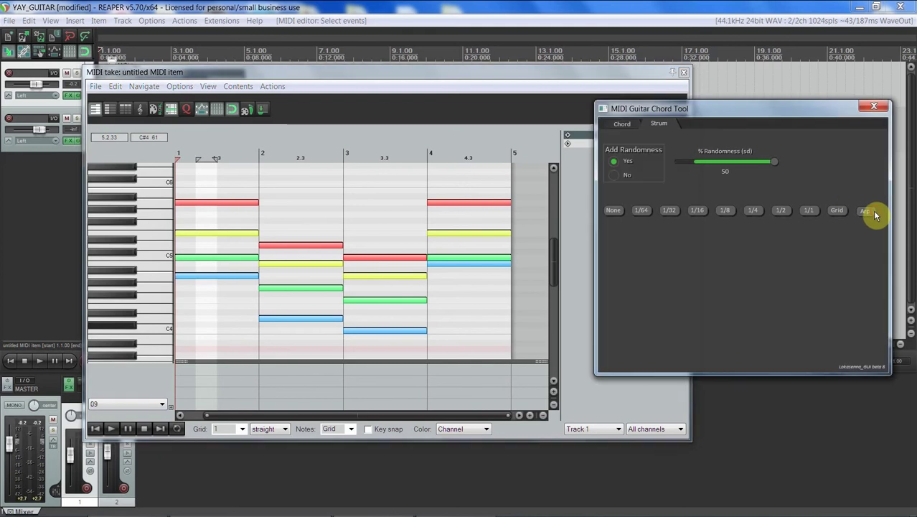
pyautogui.click(100, 430)
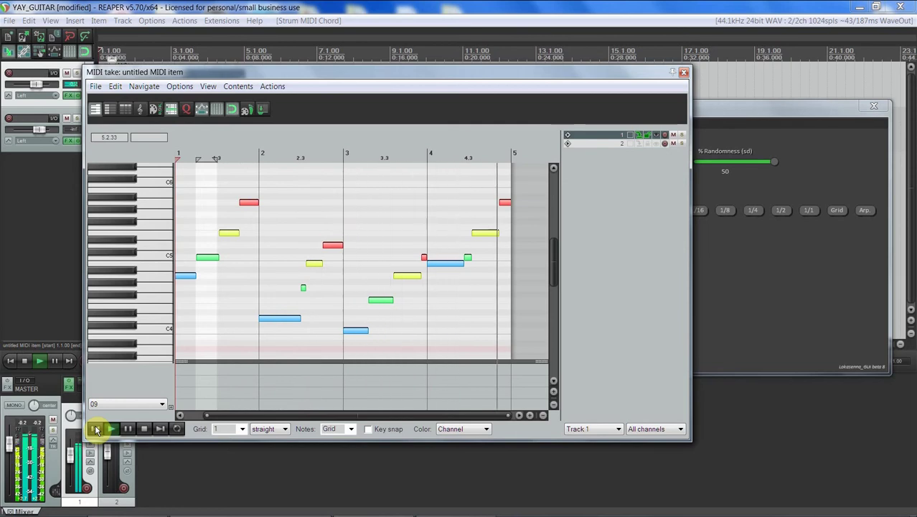
# - Undo the arpeggio, extend the first track's MIDI item so the chords repeat, and glue it into one item
pyautogui.click(97, 428)
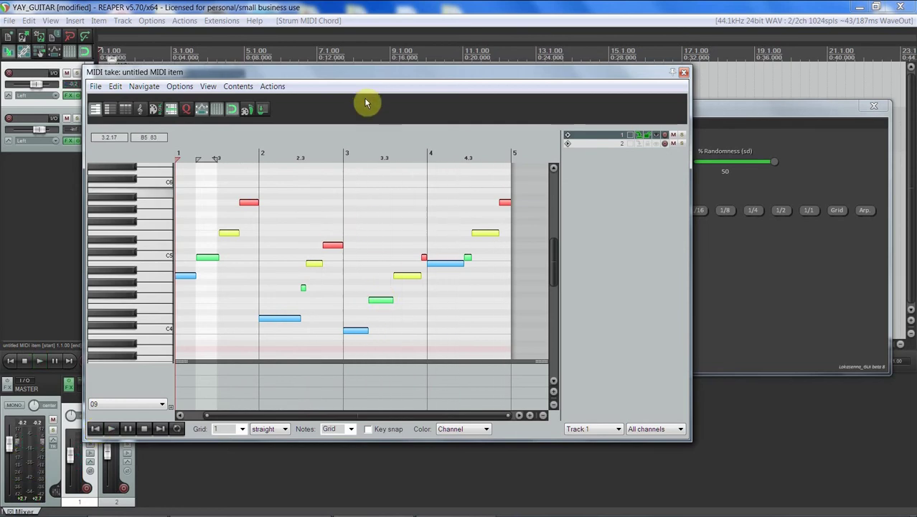
pyautogui.hotkey('ctrl', 'z')
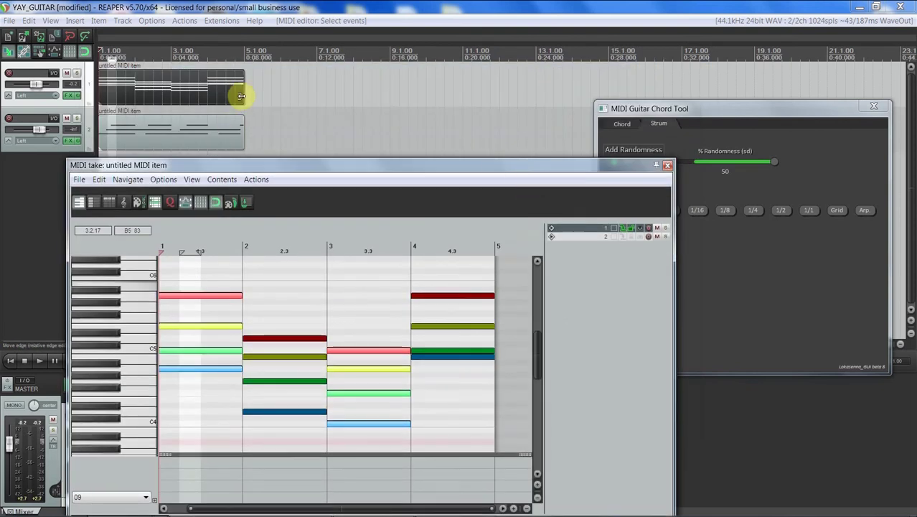
pyautogui.moveTo(239, 89); pyautogui.dragTo(515, 97)
pyautogui.rightClick(469, 91)
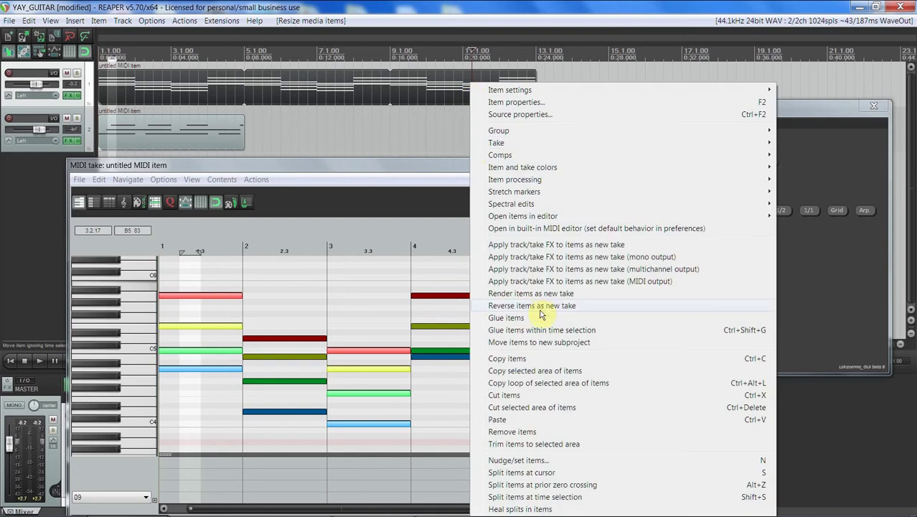
pyautogui.click(539, 318)
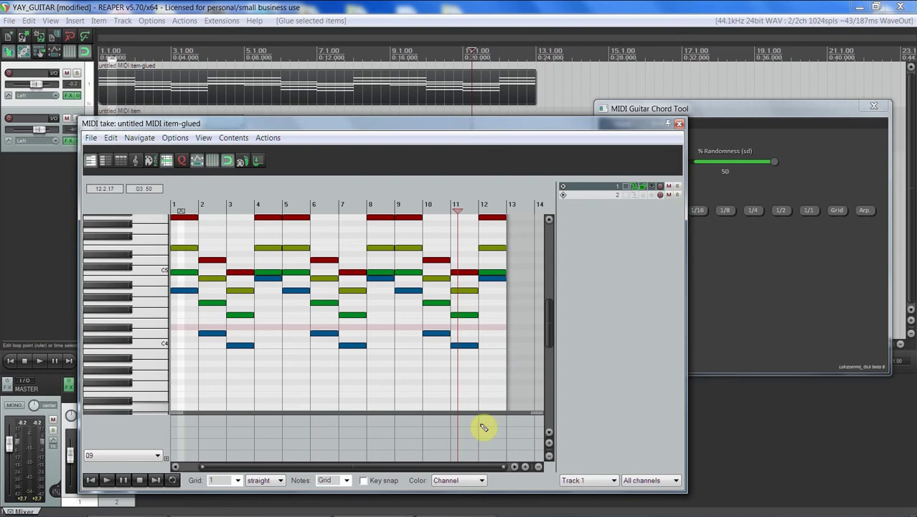
# - Marquee-select all the chord notes in the glued item
pyautogui.moveTo(483, 466); pyautogui.dragTo(480, 467)
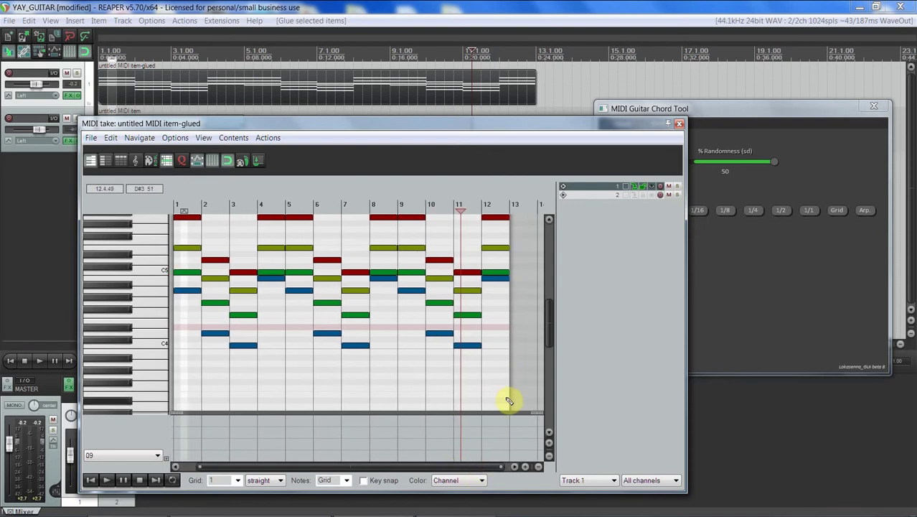
pyautogui.moveTo(506, 398); pyautogui.dragTo(171, 206)
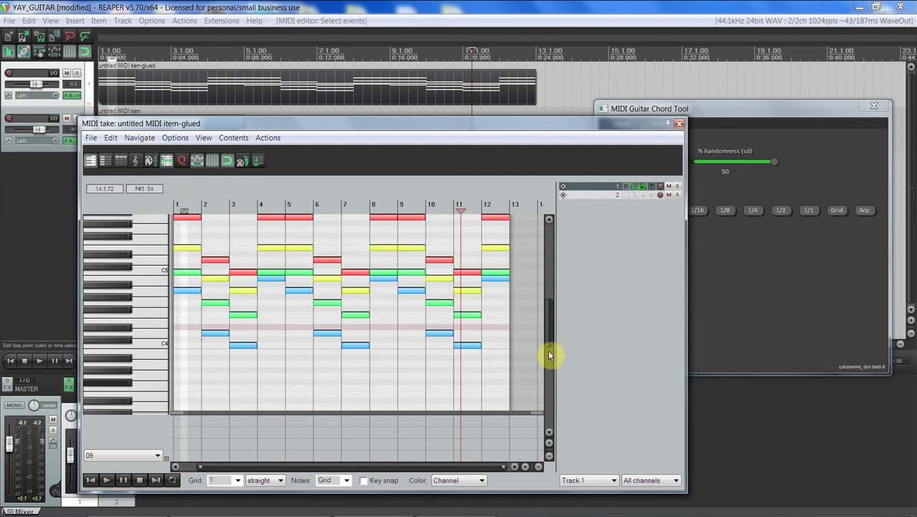
pyautogui.scroll(3, 548, 338)
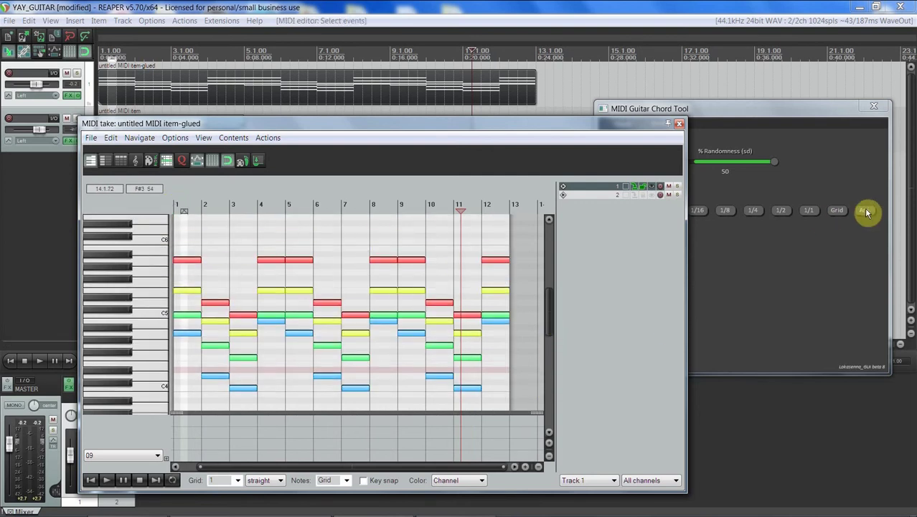
# - Arpeggiate the selected chords with Arp. and play the progression from the start
pyautogui.click(866, 212)
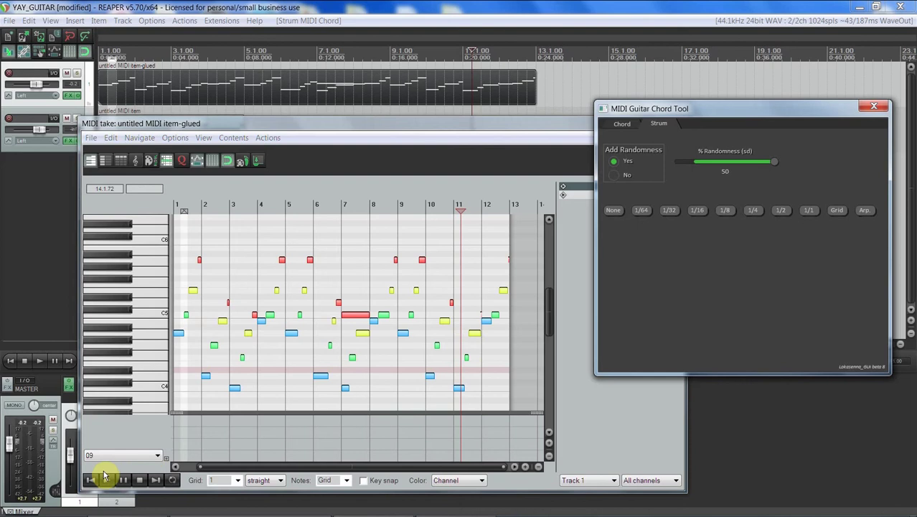
pyautogui.click(91, 480)
pyautogui.press('space')
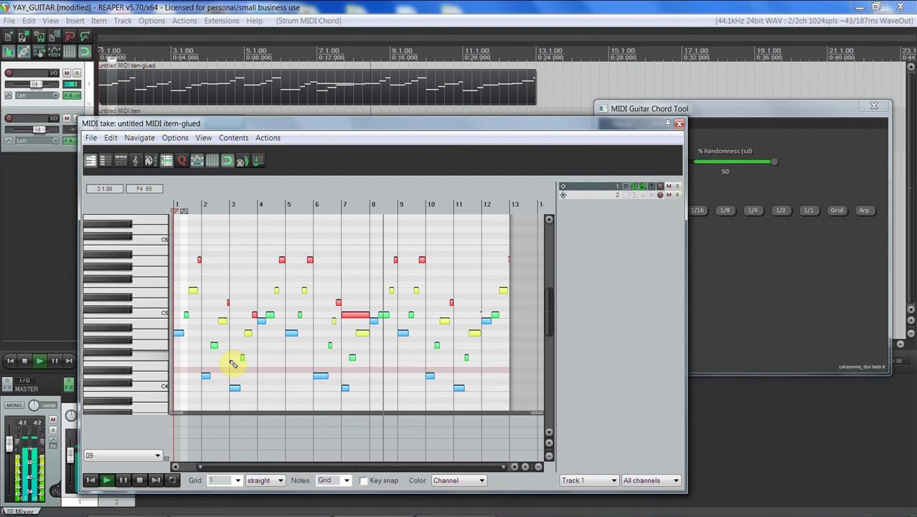
# - Undo back to block chords and select the chords on bars 1, 3, 7, 9 and 11
pyautogui.hotkey('ctrl', 'z')
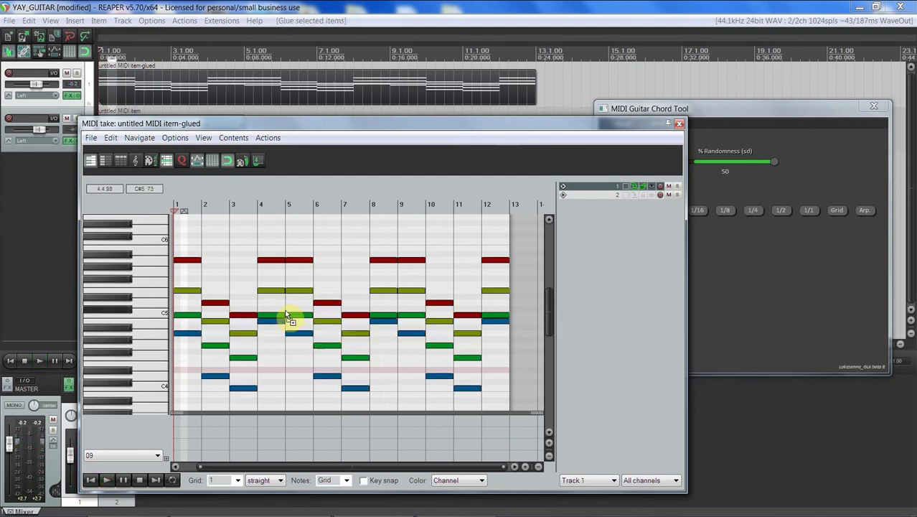
pyautogui.moveTo(188, 250); pyautogui.dragTo(187, 340)
pyautogui.moveTo(249, 307); pyautogui.dragTo(242, 404)
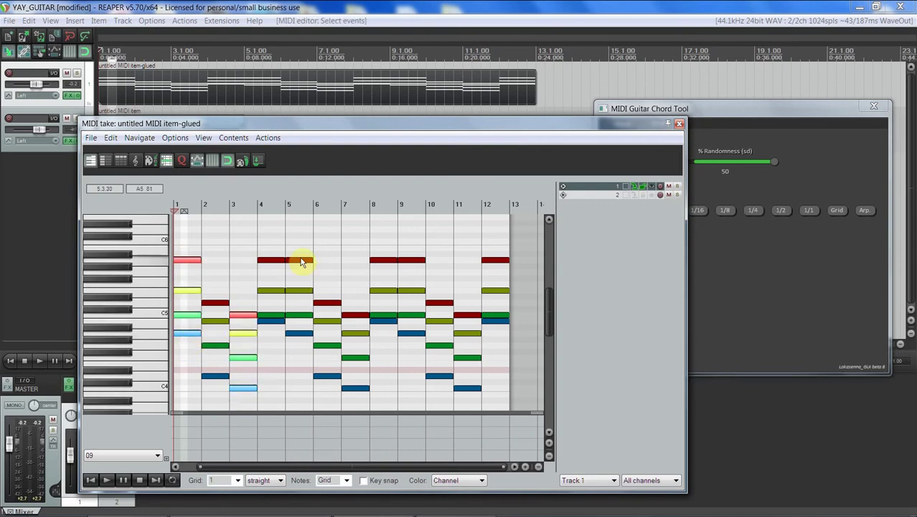
pyautogui.moveTo(352, 307); pyautogui.dragTo(363, 401)
pyautogui.moveTo(426, 256); pyautogui.dragTo(422, 343)
pyautogui.moveTo(467, 299); pyautogui.dragTo(475, 399)
# - Strum the odd-bar chords to the grid, then undo that strum and clear the selection
pyautogui.moveTo(774, 116); pyautogui.dragTo(792, 122)
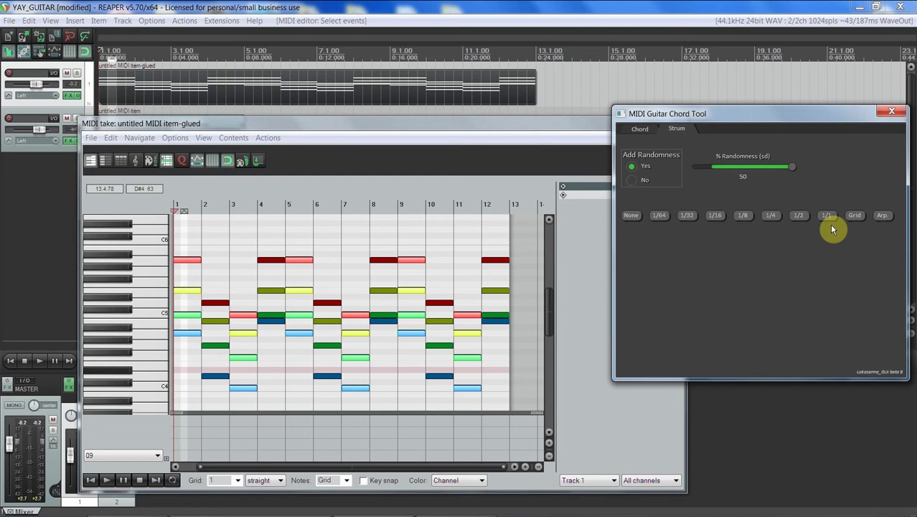
pyautogui.click(854, 216)
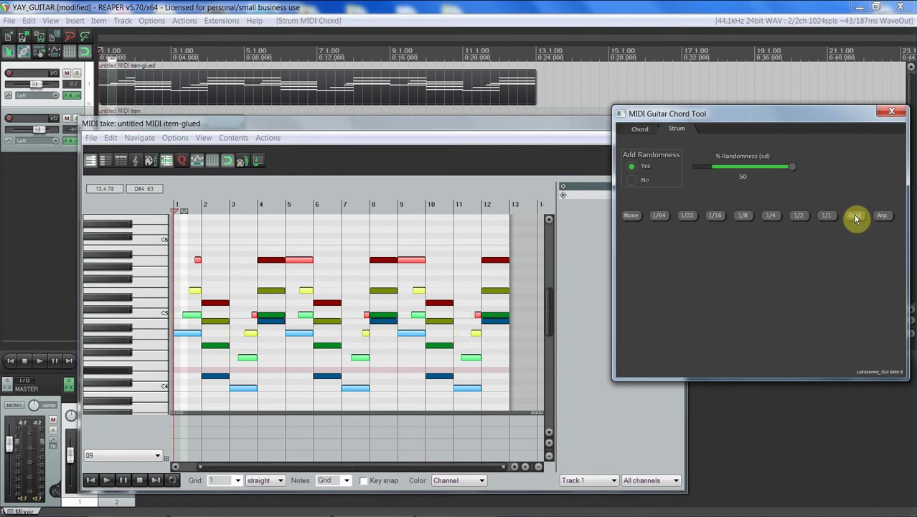
pyautogui.click(379, 160)
pyautogui.hotkey('ctrl', 'z')
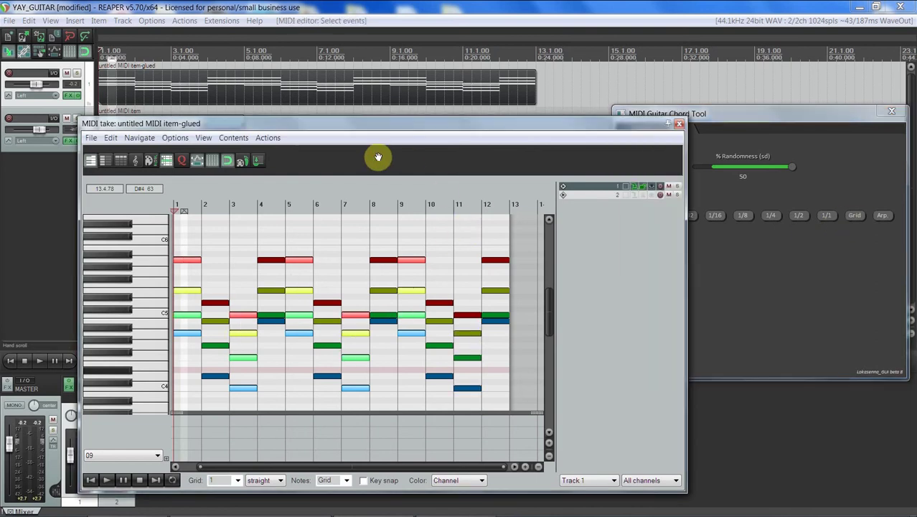
pyautogui.click(777, 214)
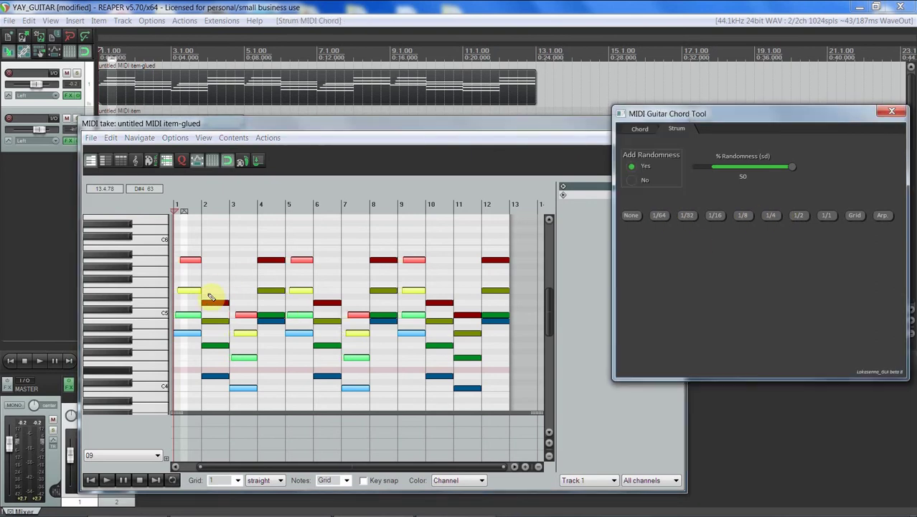
pyautogui.click(214, 388)
# - Select the chords on bars 2, 4, 6, 8, 10 and 12
pyautogui.moveTo(225, 397); pyautogui.dragTo(213, 297)
pyautogui.moveTo(274, 340); pyautogui.dragTo(269, 244)
pyautogui.moveTo(328, 384); pyautogui.dragTo(332, 286)
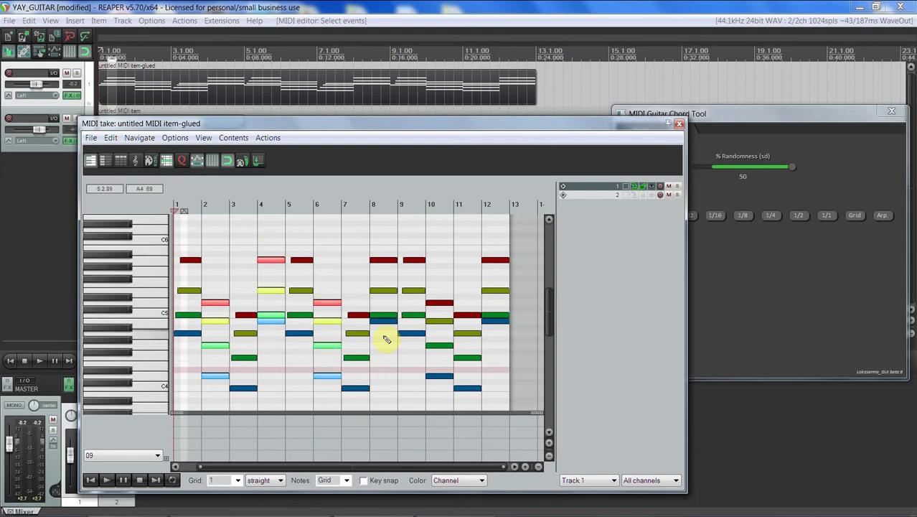
pyautogui.moveTo(385, 342); pyautogui.dragTo(380, 234)
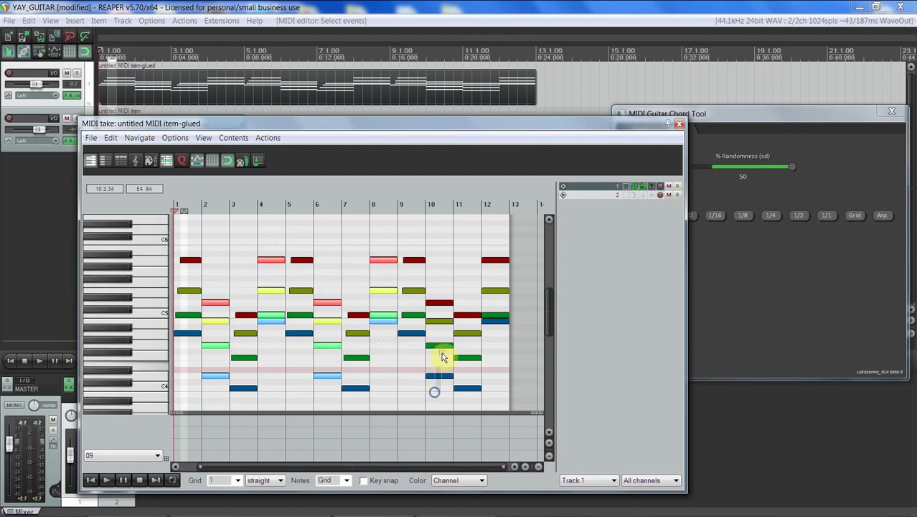
pyautogui.moveTo(432, 389); pyautogui.dragTo(444, 270)
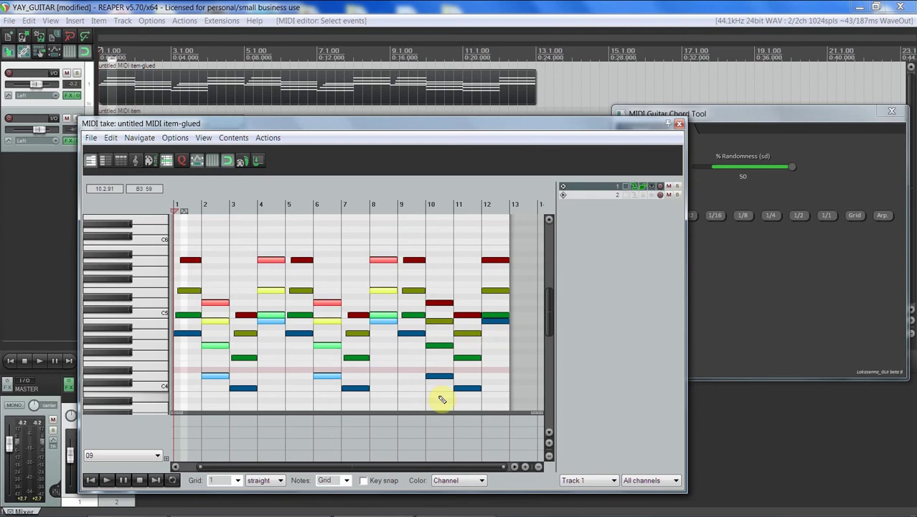
pyautogui.moveTo(440, 399); pyautogui.dragTo(441, 281)
pyautogui.moveTo(499, 348); pyautogui.dragTo(494, 236)
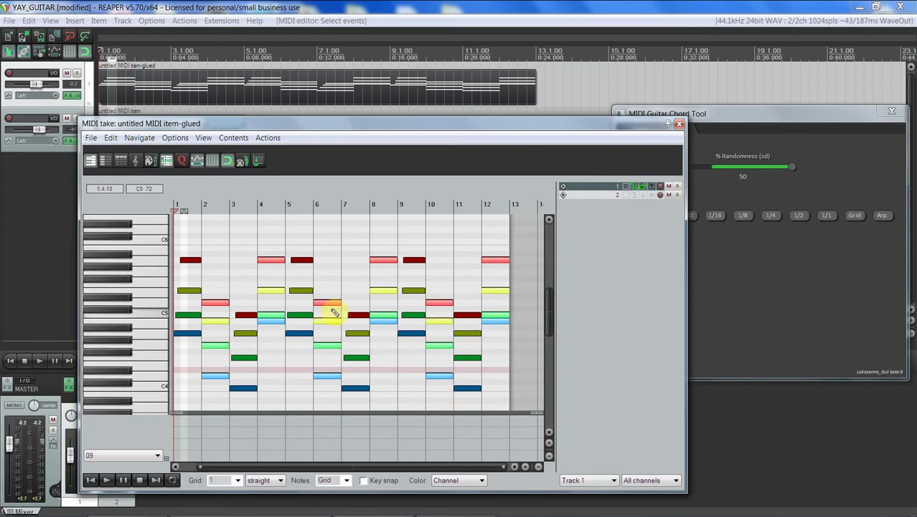
# - Strum the even-bar chords with a 1/4 spread, re-strumming once for fresh randomness
pyautogui.click(753, 220)
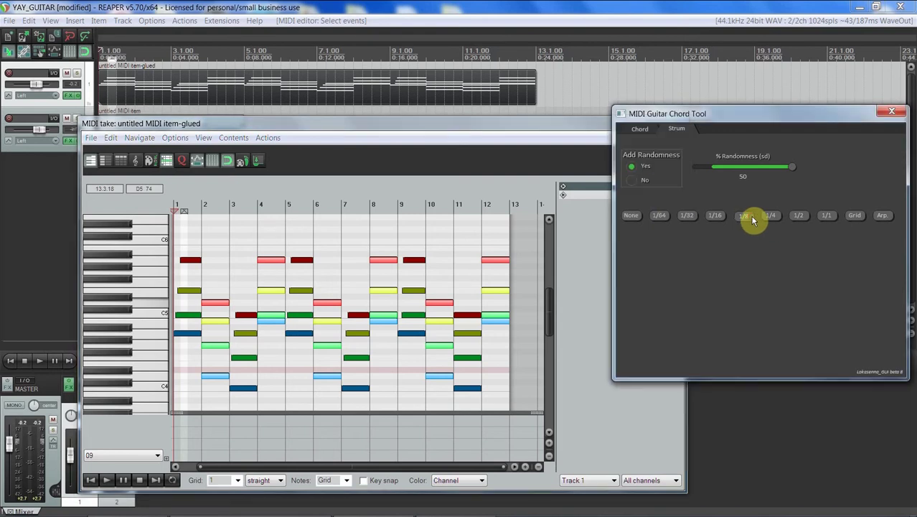
pyautogui.click(767, 219)
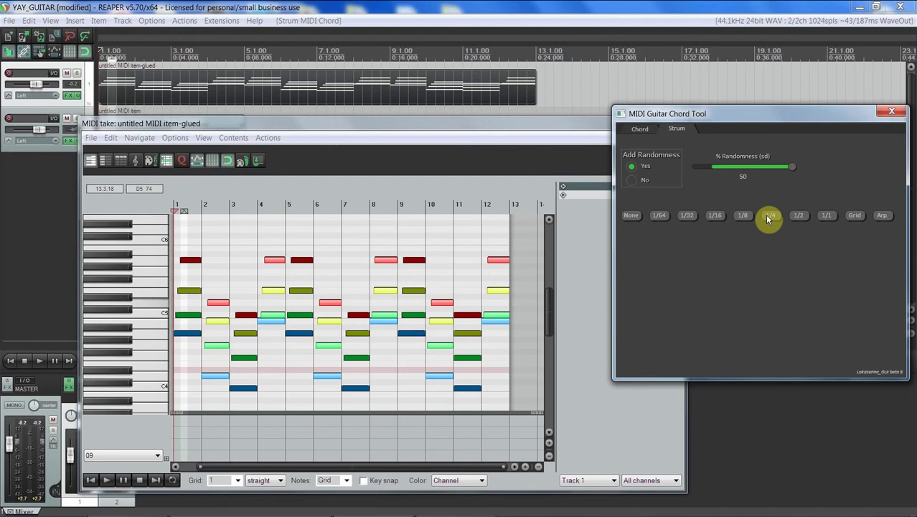
pyautogui.click(767, 218)
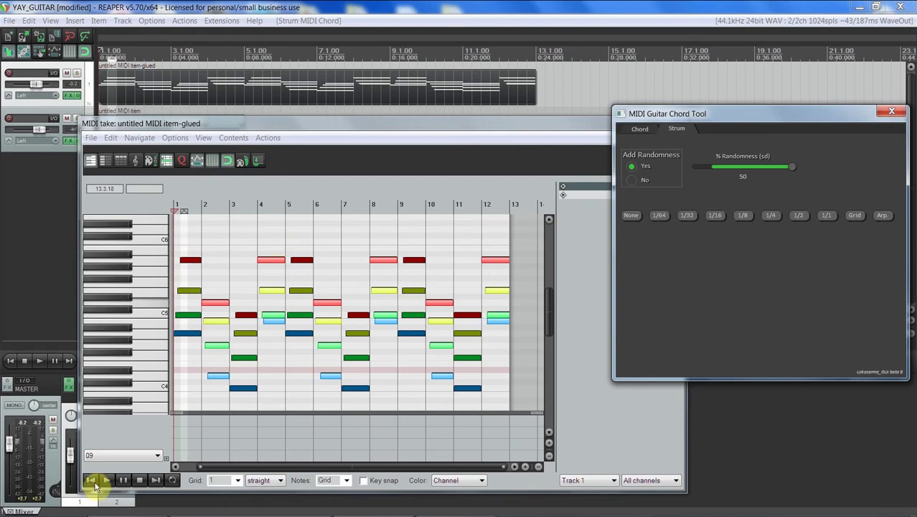
pyautogui.click(93, 482)
pyautogui.press('space')
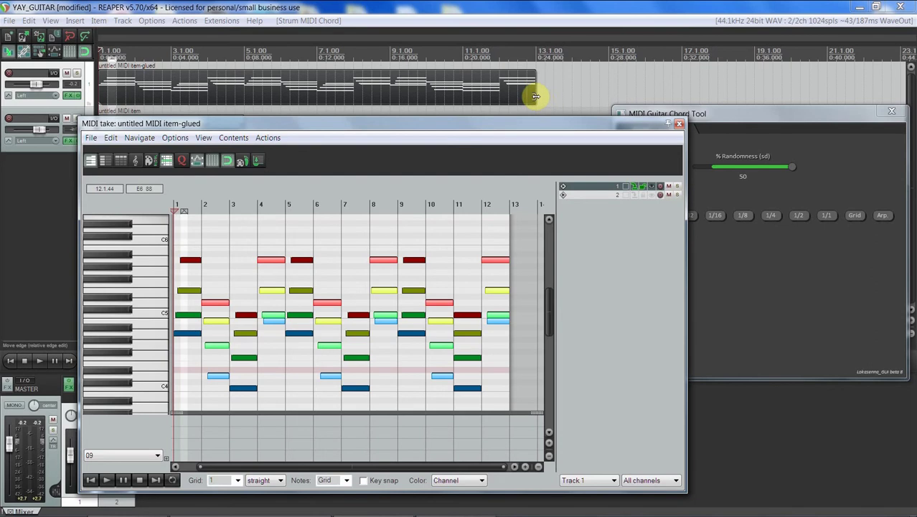
# - Halve the MIDI item's length to rate 2.000, audition it, then select the bar 6 chord
pyautogui.moveTo(537, 96); pyautogui.dragTo(316, 72)
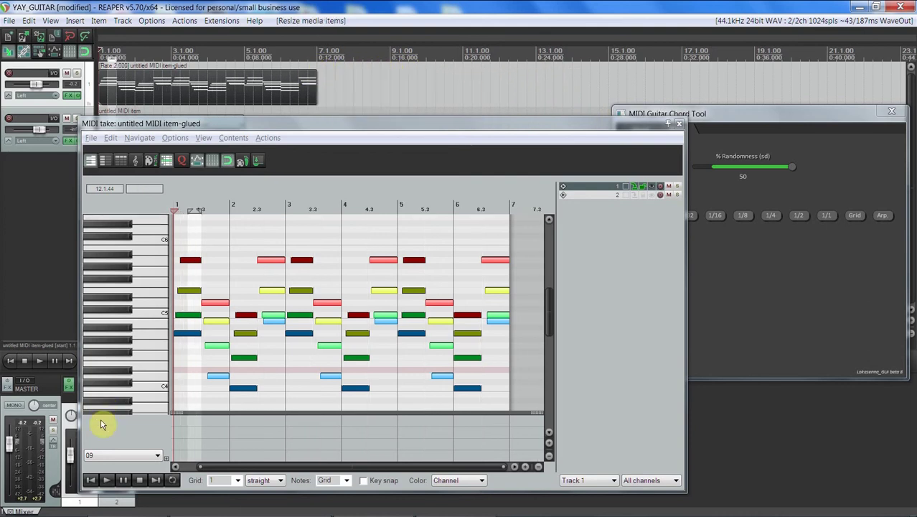
pyautogui.click(91, 478)
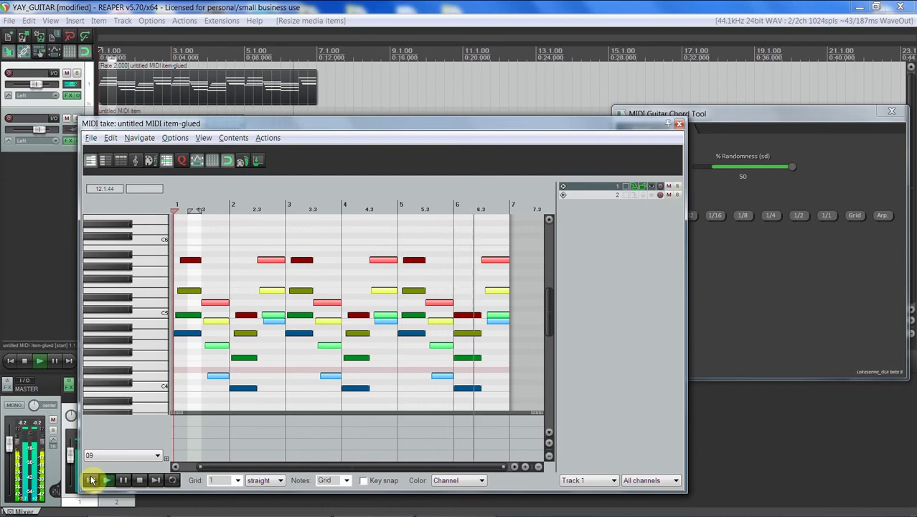
pyautogui.click(91, 480)
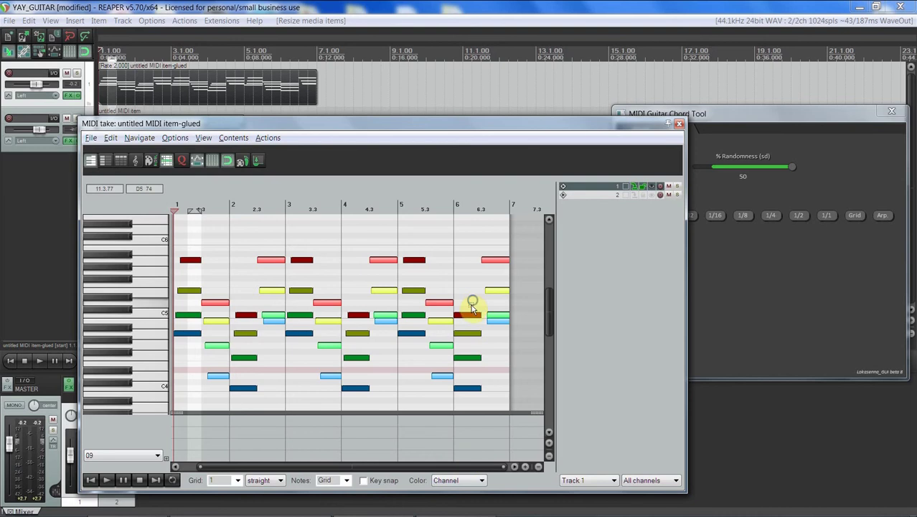
pyautogui.moveTo(467, 325); pyautogui.dragTo(470, 399)
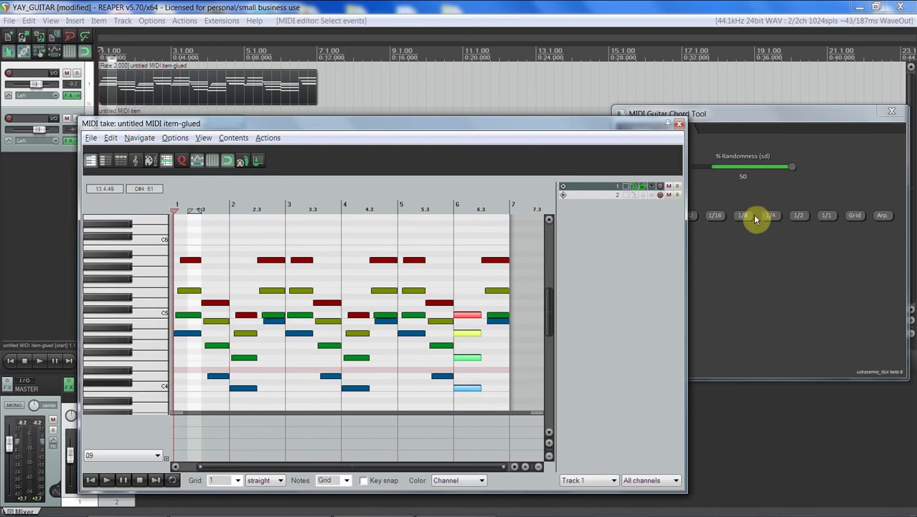
# - Strum the bar 6 chord with a 1/8 spread and play from bar 5 to hear it
pyautogui.click(801, 218)
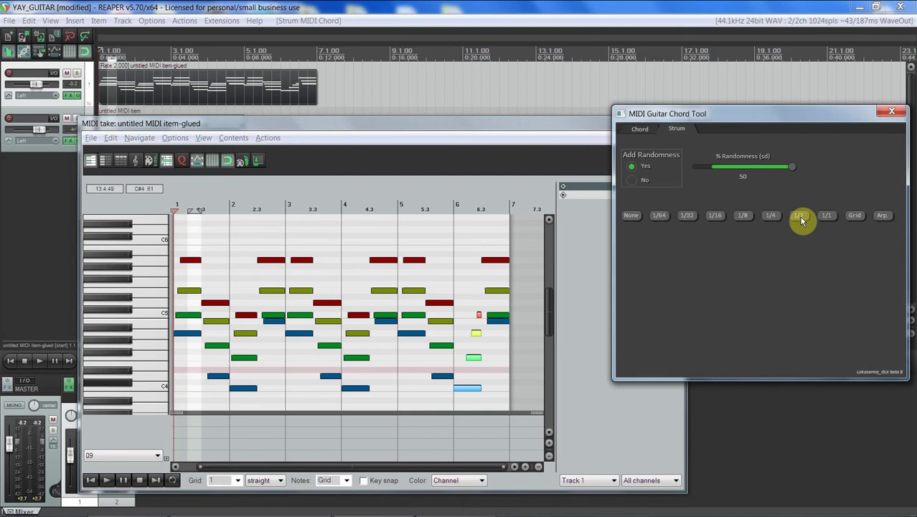
pyautogui.click(400, 207)
pyautogui.press('space')
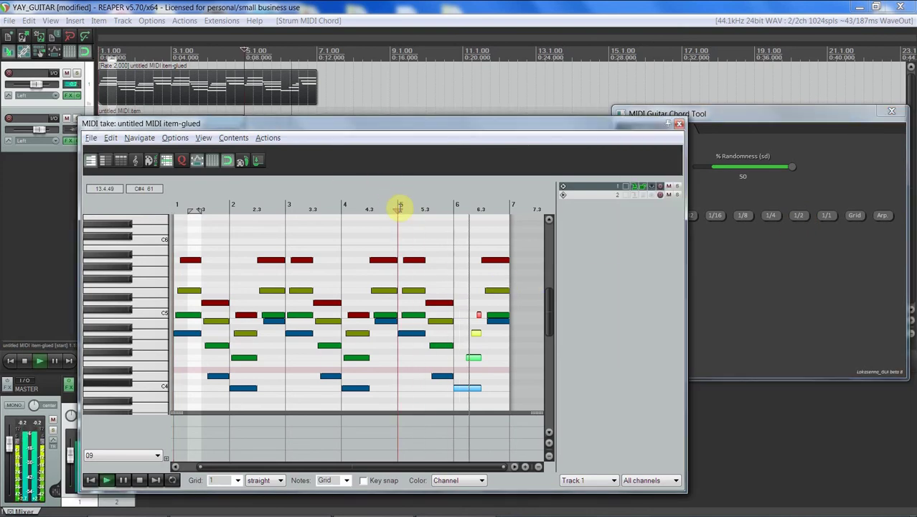
# - Select the final chord, strum it to the grid, and play from bar 6
pyautogui.moveTo(495, 333); pyautogui.dragTo(505, 251)
pyautogui.click(857, 217)
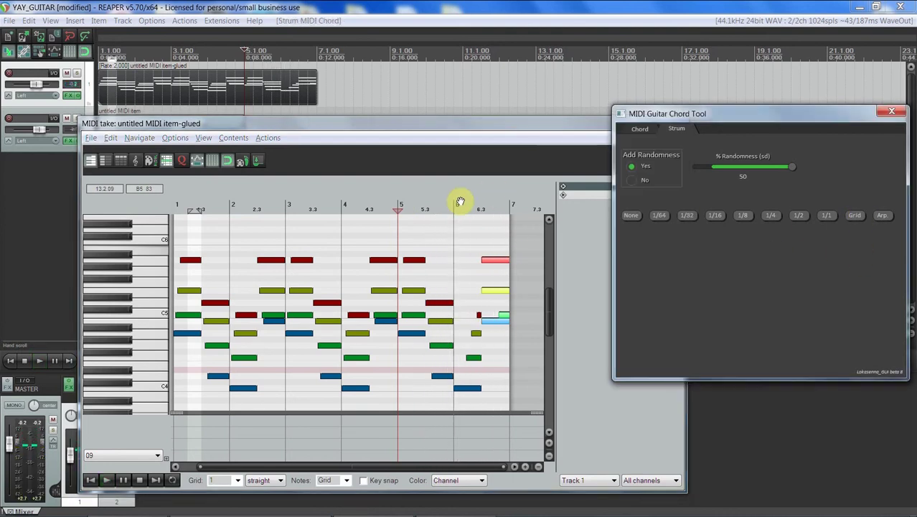
pyautogui.click(425, 204)
pyautogui.press('space')
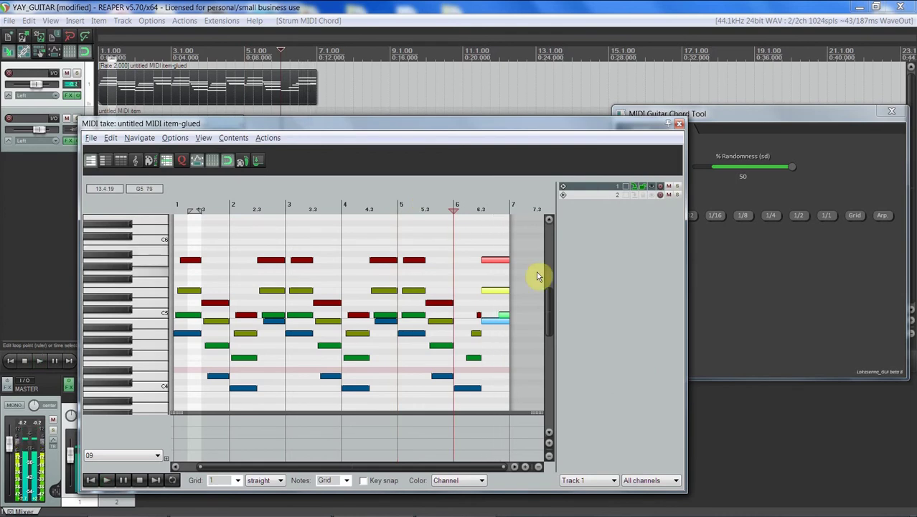
# - Re-strum the final chord at 1/2, then 1/4, and replay the ending from bar 6
pyautogui.click(801, 218)
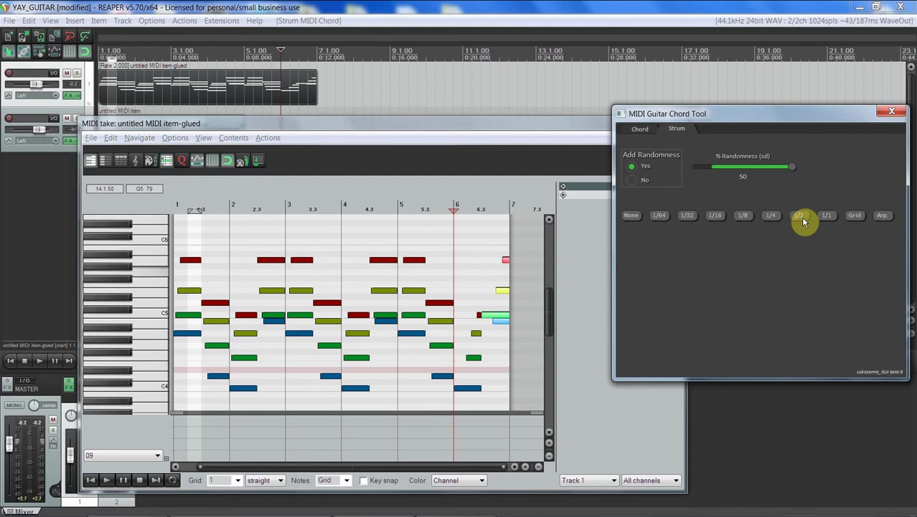
pyautogui.click(801, 218)
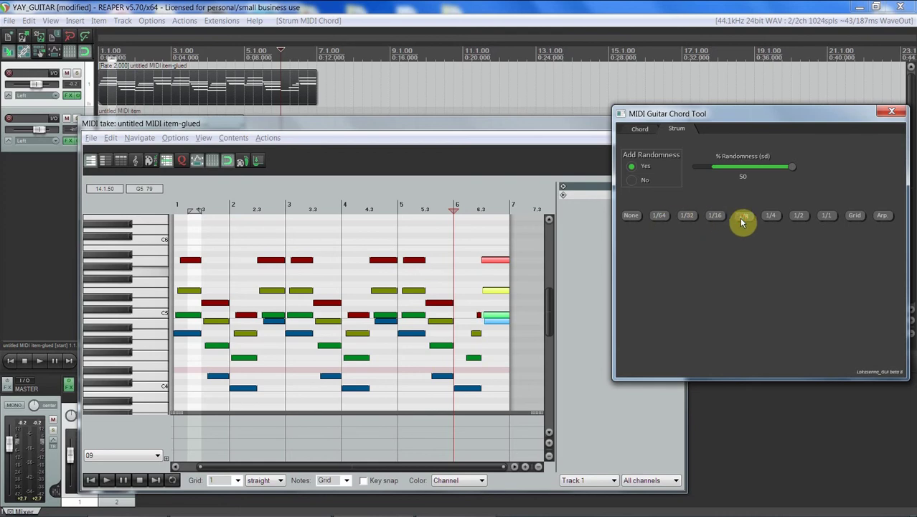
pyautogui.click(770, 218)
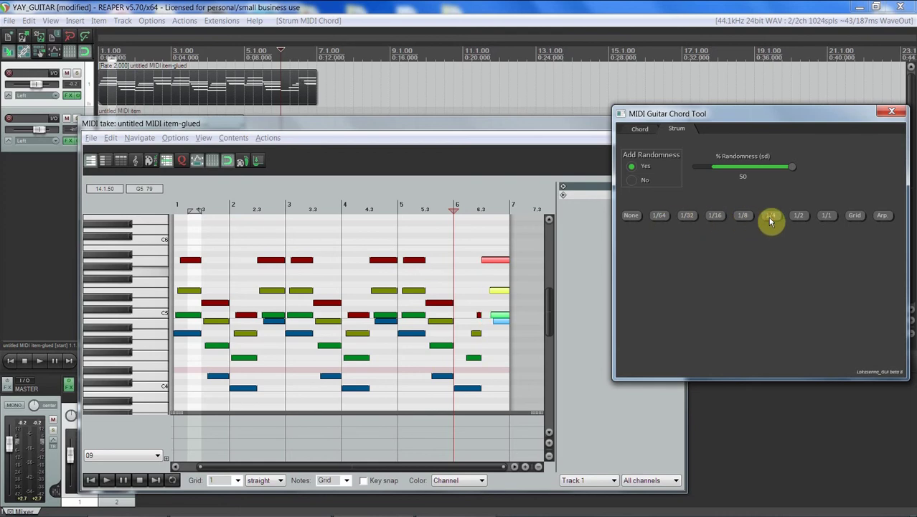
pyautogui.click(463, 208)
pyautogui.press('space')
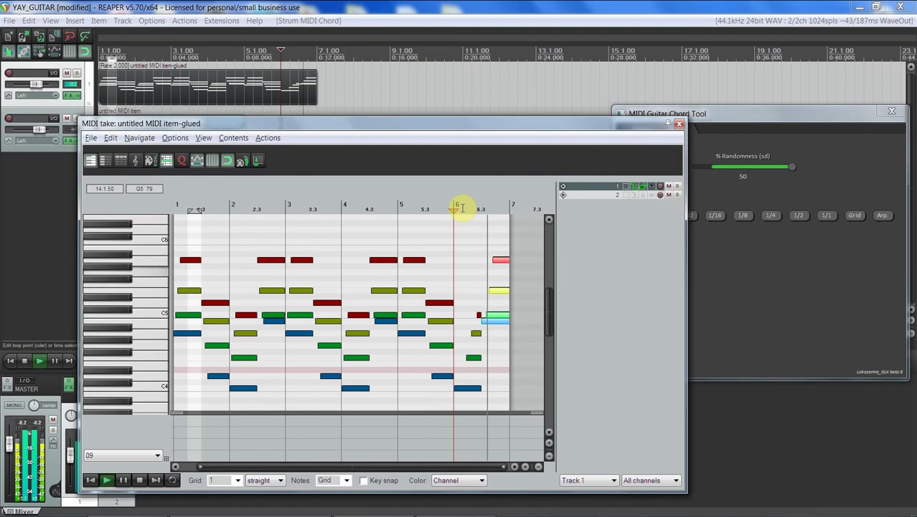
pyautogui.press('space')
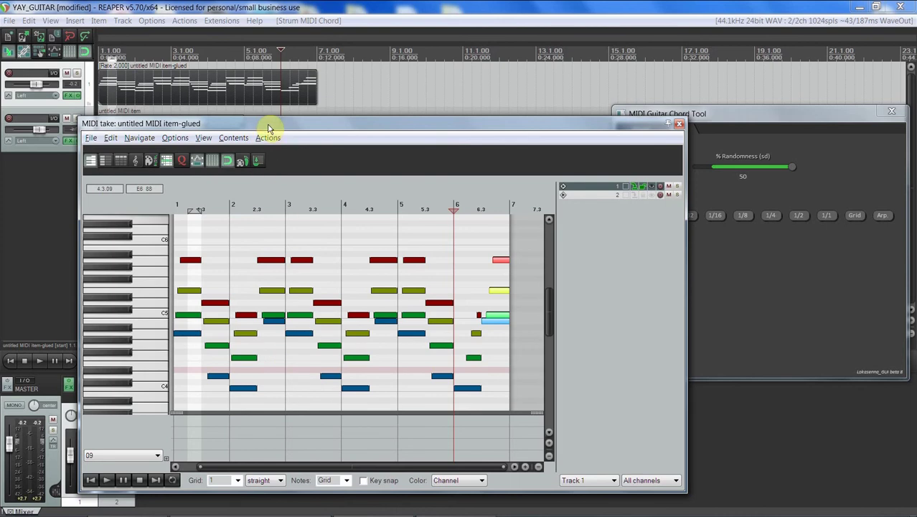
# - In track 1's FX chain, enable Ample Bass P Lite II and bypass sforzando
pyautogui.click(71, 94)
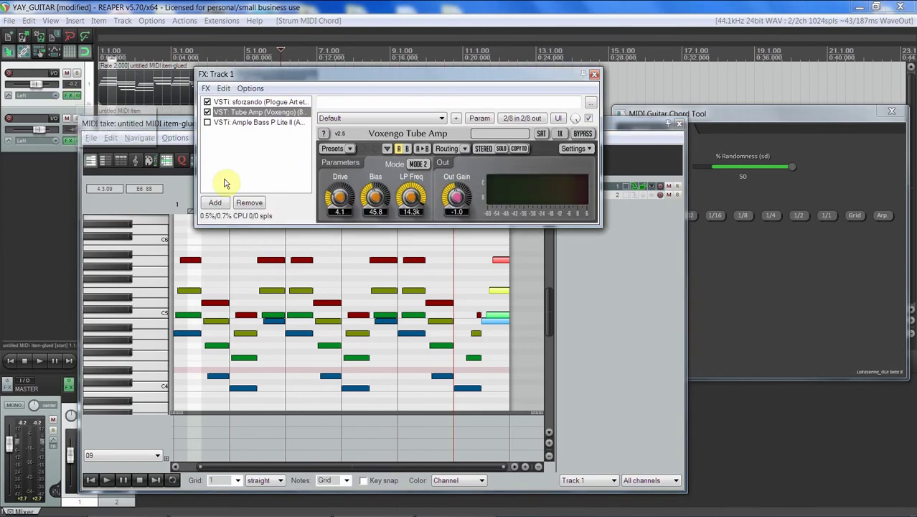
pyautogui.click(207, 123)
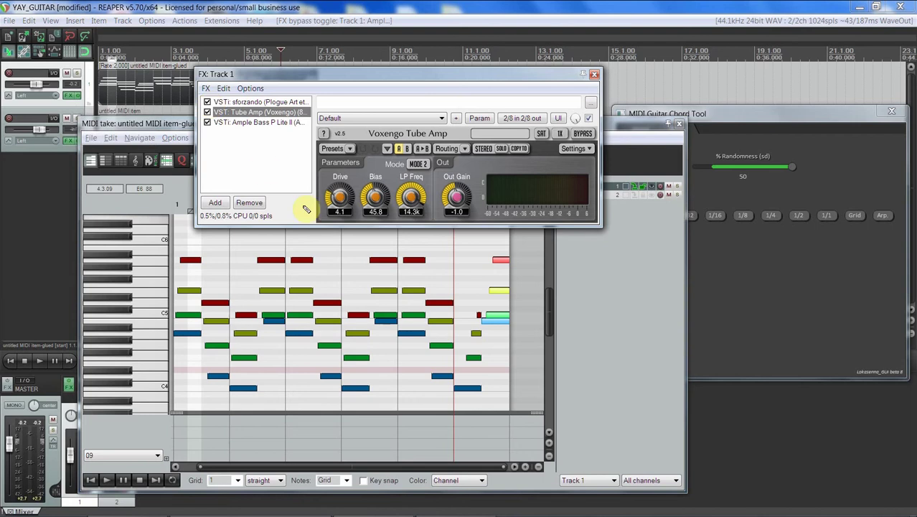
pyautogui.click(206, 103)
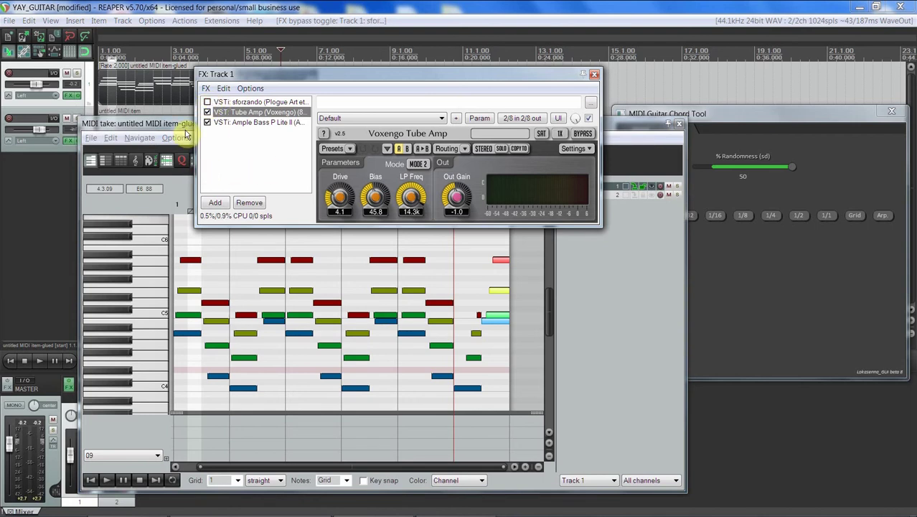
# - Show the Ample Bass P Lite II interface and audition several notes on its keyboard
pyautogui.click(242, 122)
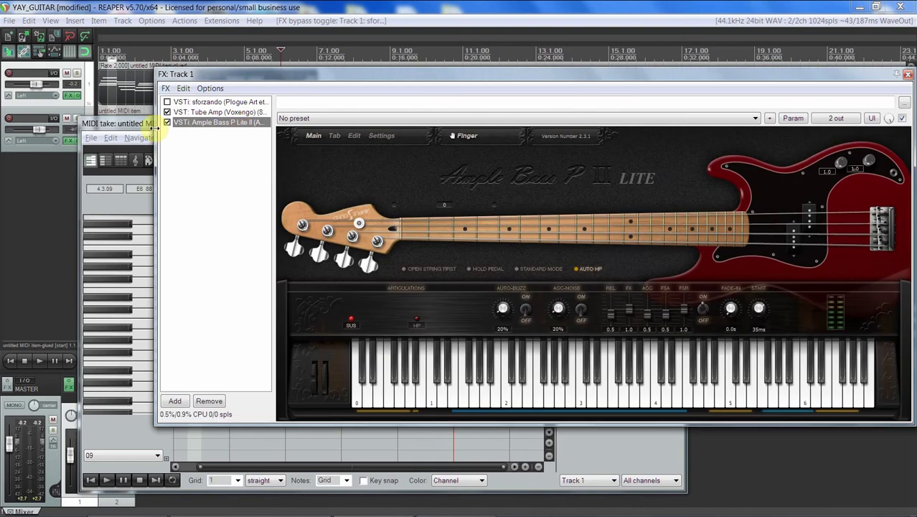
pyautogui.moveTo(152, 135); pyautogui.dragTo(202, 143)
pyautogui.moveTo(595, 334); pyautogui.dragTo(595, 361)
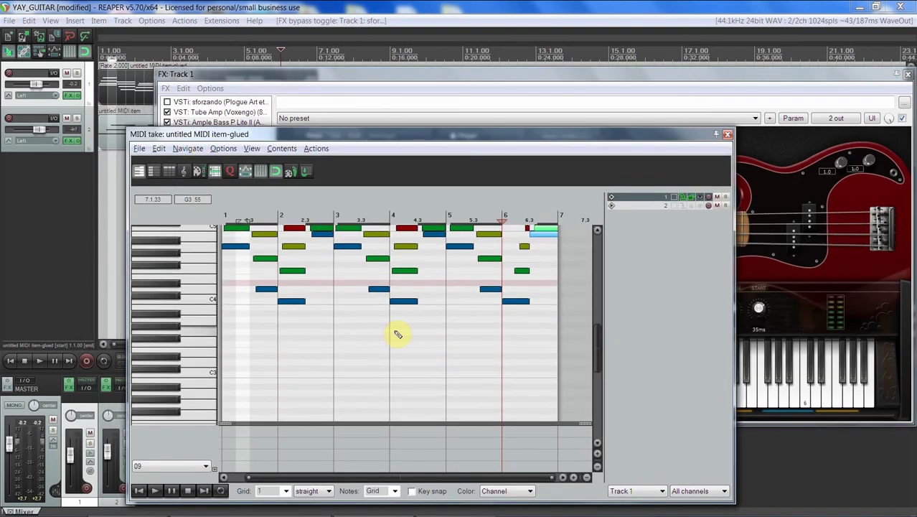
pyautogui.click(803, 388)
pyautogui.click(773, 388)
pyautogui.click(687, 388)
pyautogui.click(621, 394)
pyautogui.click(485, 399)
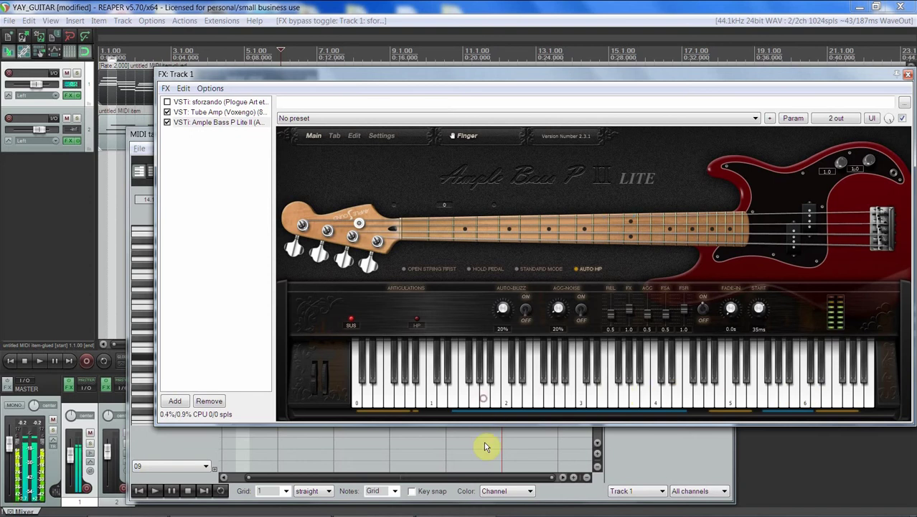
# - Transpose all notes by -12 semitones using Edit > Transpose
pyautogui.click(147, 136)
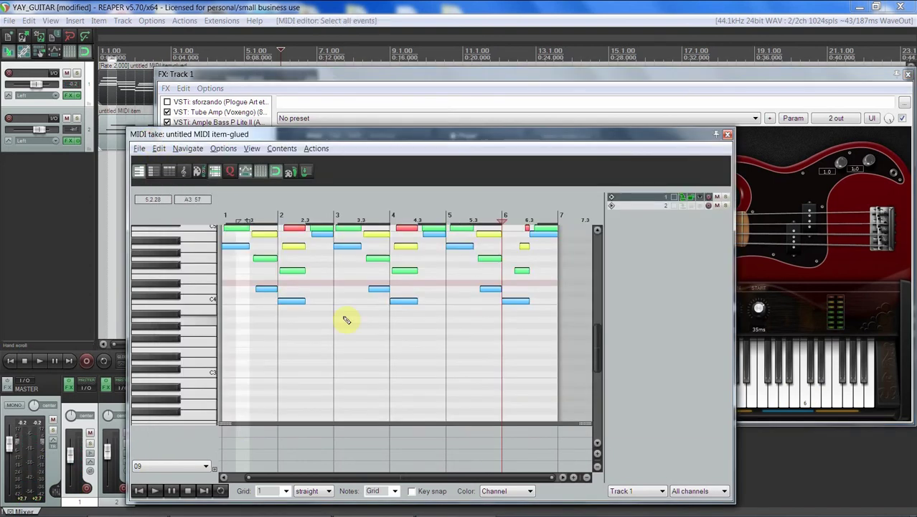
pyautogui.click(159, 148)
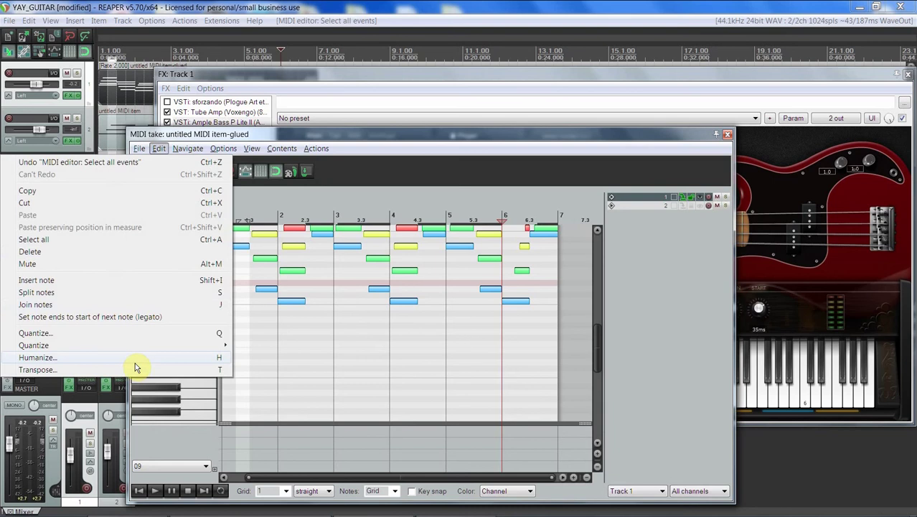
pyautogui.click(37, 369)
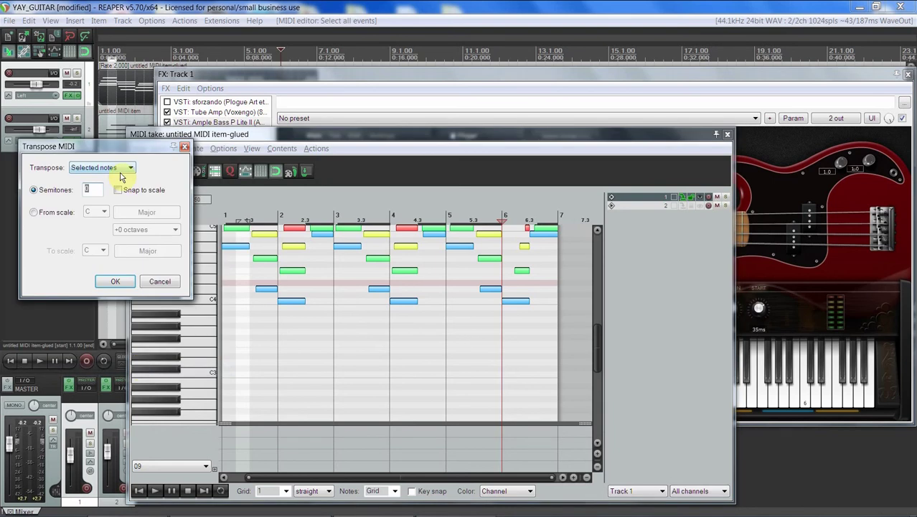
pyautogui.write('-12')
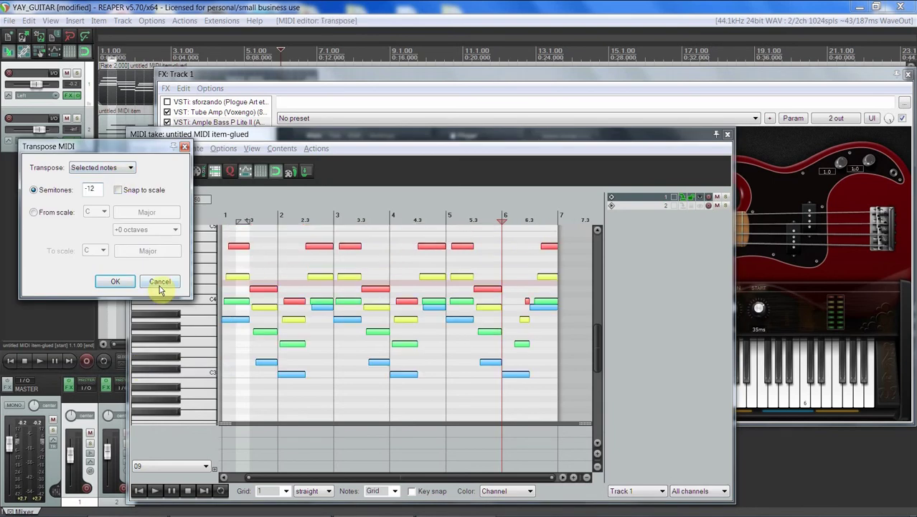
pyautogui.click(116, 281)
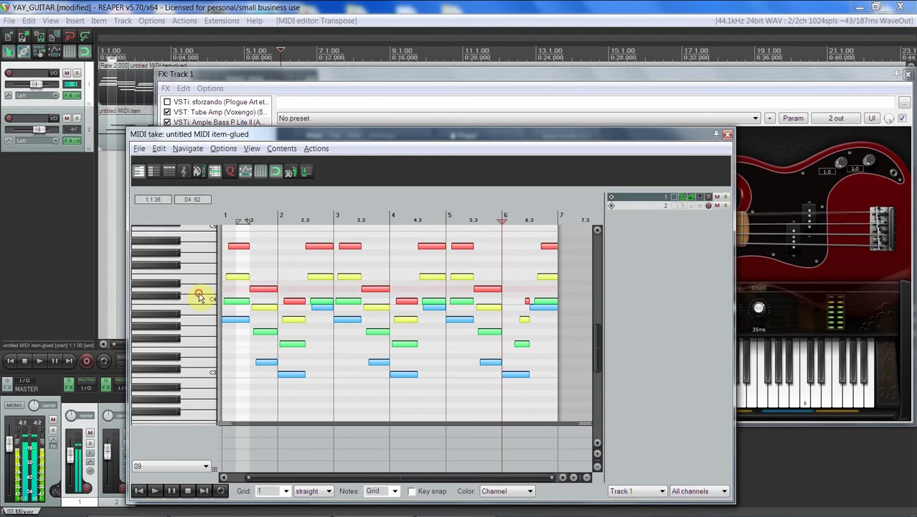
# - Play the octave-down progression from the start and audition notes on the piano keyboard
pyautogui.click(223, 216)
pyautogui.press('space')
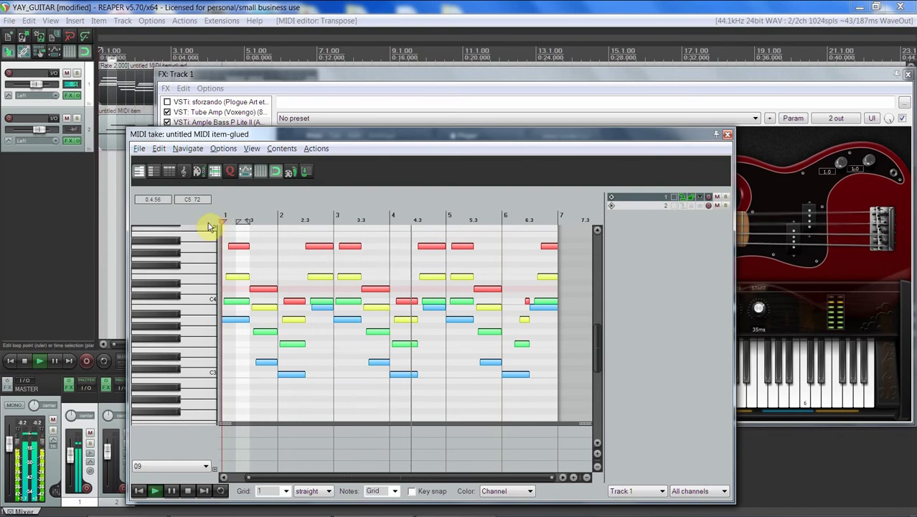
pyautogui.press('space')
pyautogui.moveTo(181, 415); pyautogui.dragTo(208, 363)
pyautogui.press('space')
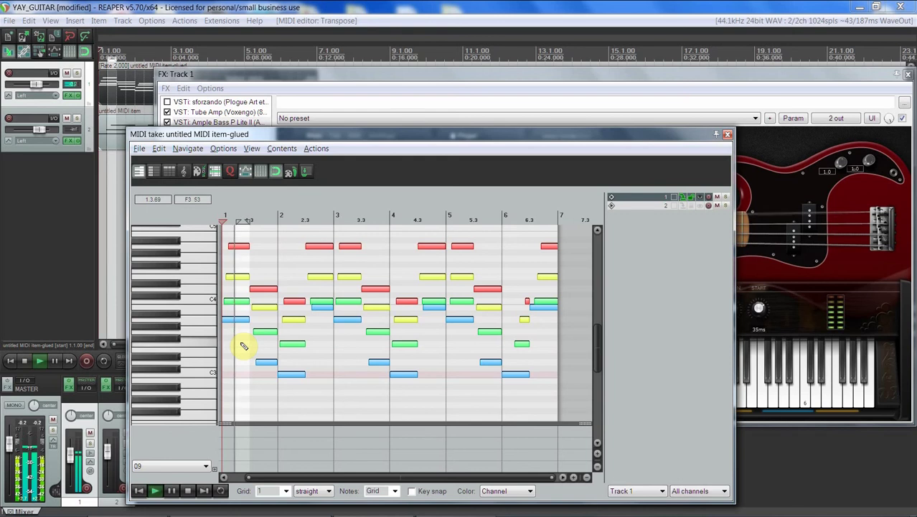
pyautogui.press('space')
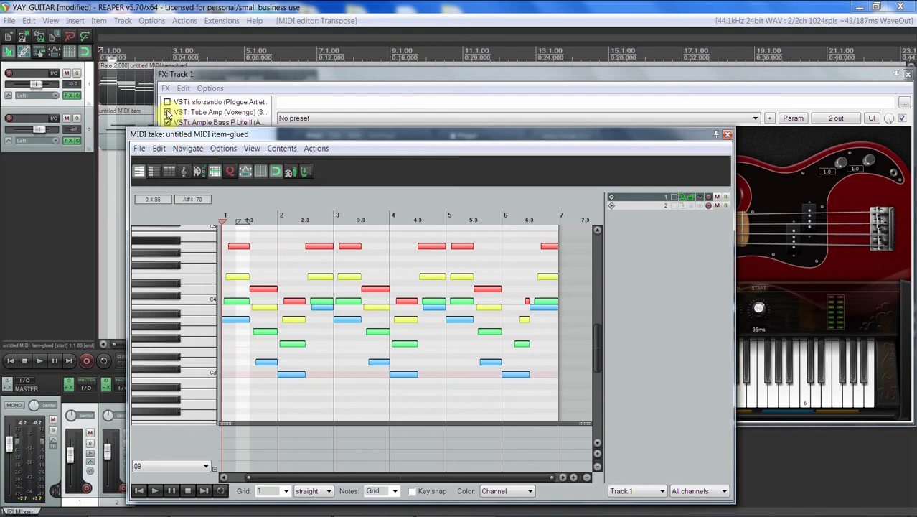
# - Load the Shinyguitar instrument into sforzando from its instrument list
pyautogui.click(167, 122)
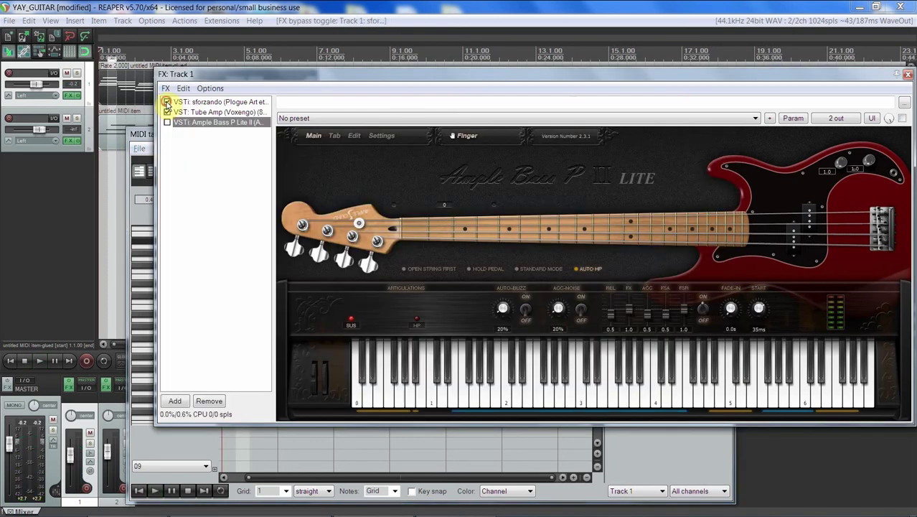
pyautogui.click(188, 104)
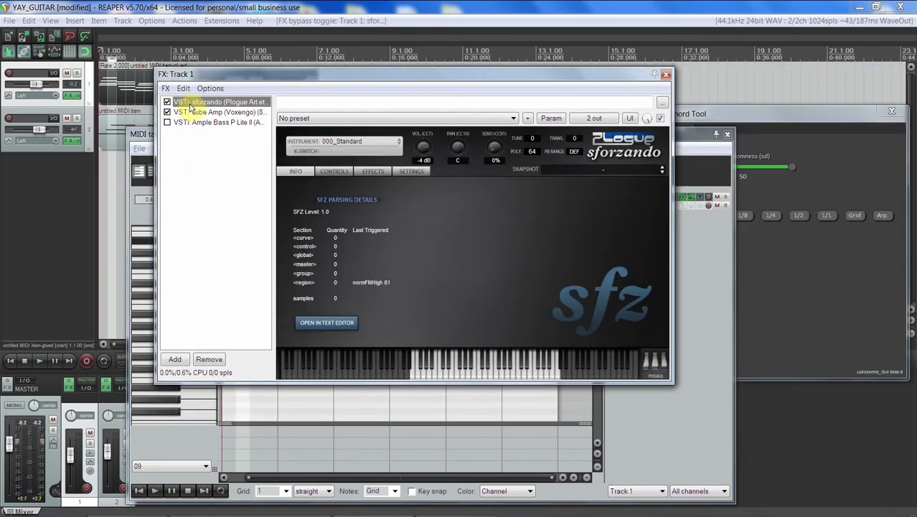
pyautogui.click(395, 141)
pyautogui.moveTo(460, 197)
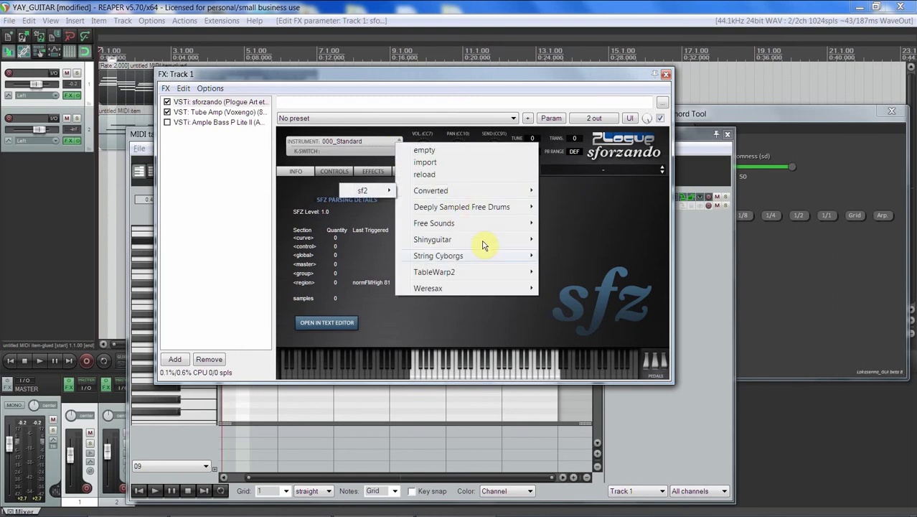
pyautogui.moveTo(485, 244)
pyautogui.click(381, 243)
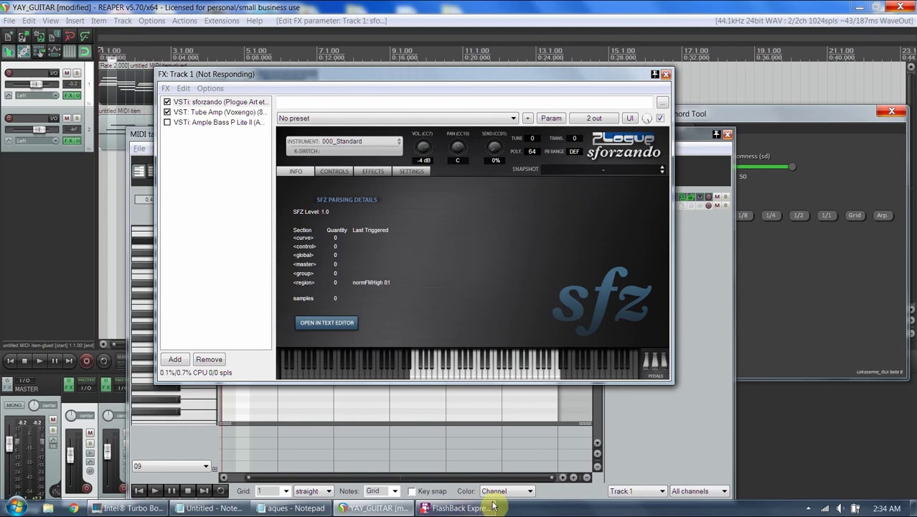
# - Audition a few Shinyguitar notes on sforzando's keyboard
pyautogui.click(486, 508)
pyautogui.click(527, 318)
pyautogui.click(469, 370)
pyautogui.click(462, 370)
pyautogui.click(430, 371)
pyautogui.click(432, 399)
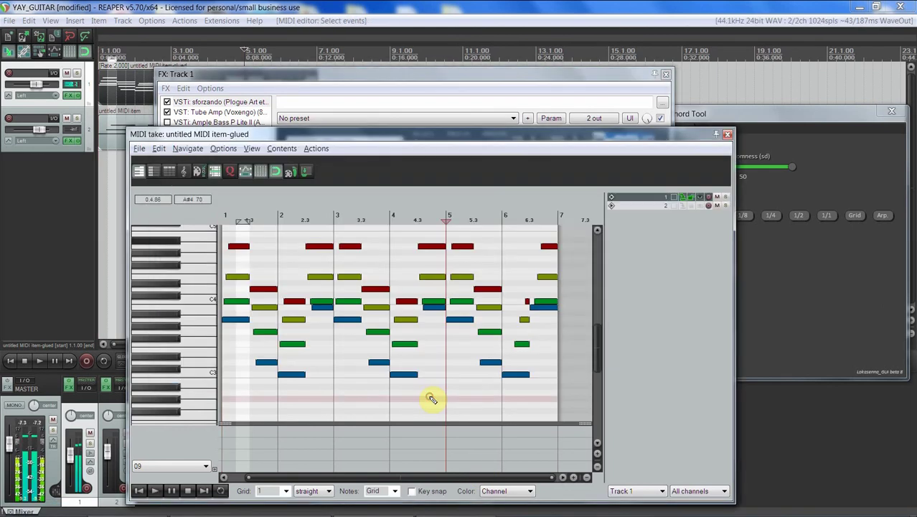
pyautogui.click(154, 490)
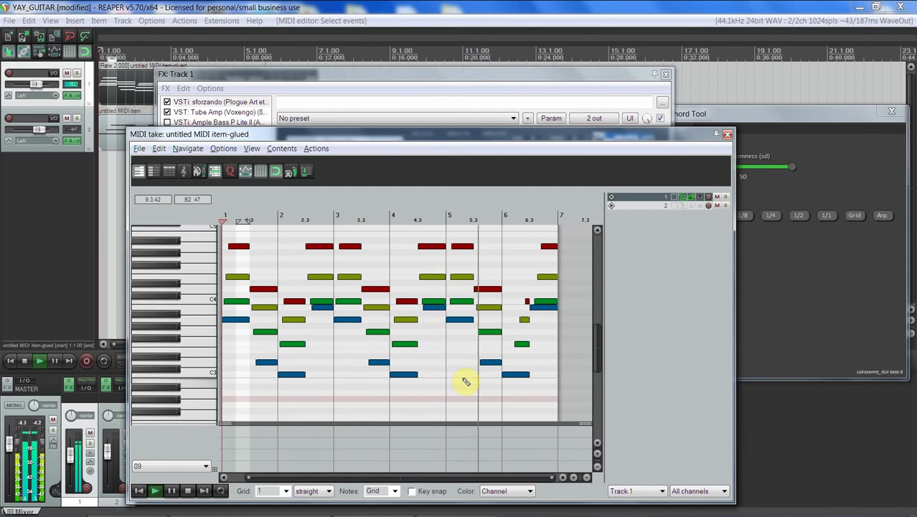
pyautogui.press('space')
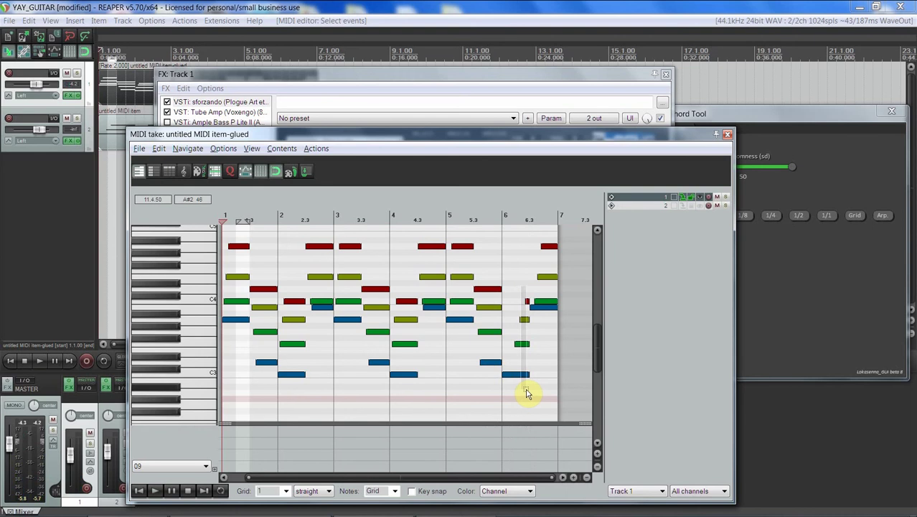
# - Strum the four-note bar 6 chord with a 1/4 spread and play from bar 1
pyautogui.moveTo(528, 394); pyautogui.dragTo(528, 389)
pyautogui.click(772, 219)
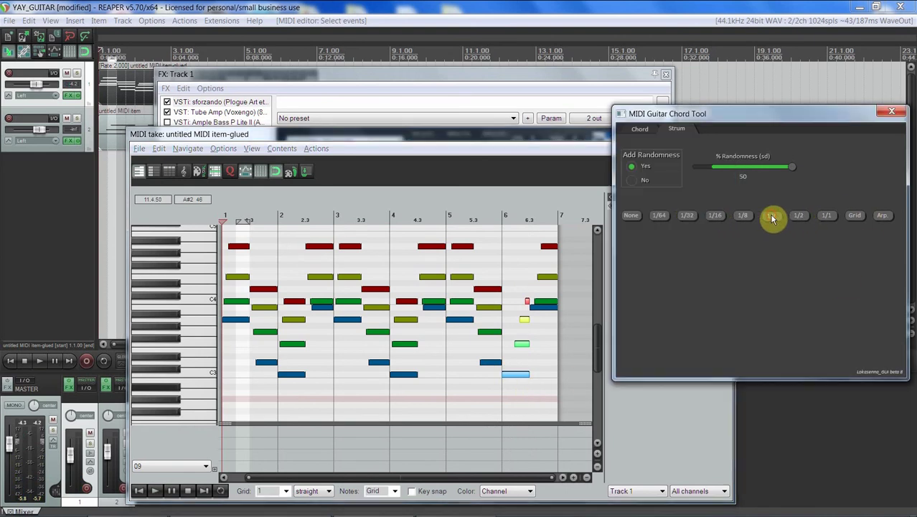
pyautogui.click(772, 218)
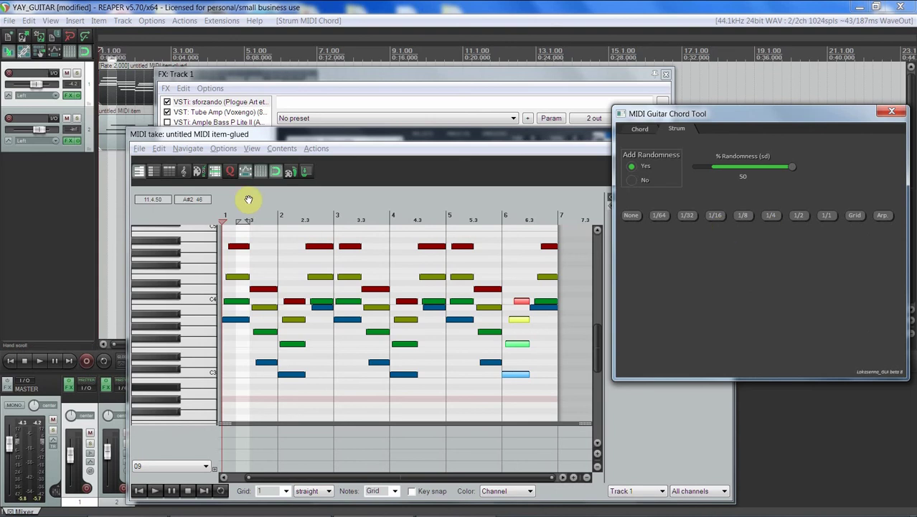
pyautogui.click(223, 218)
pyautogui.press('space')
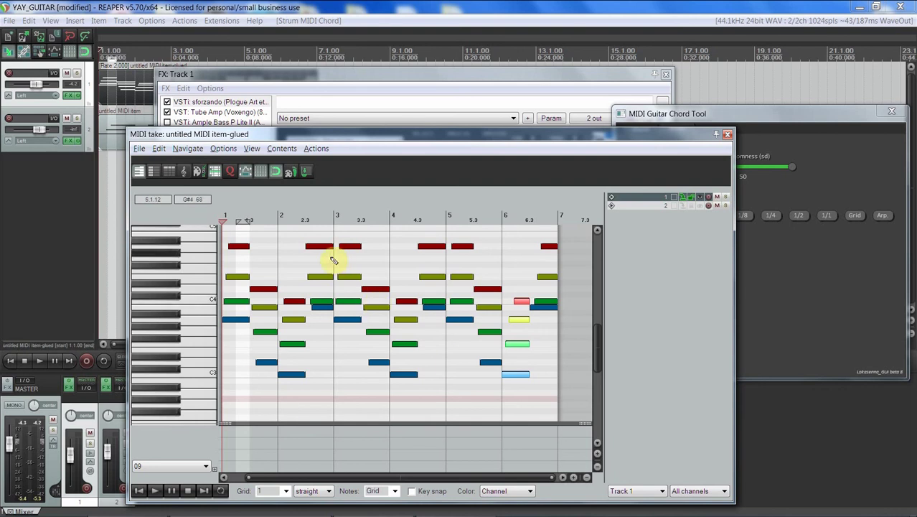
# - Play and stop the strummed progression, then raise the MIDI Guitar Chord Tool on its Chord tab
pyautogui.click(377, 302)
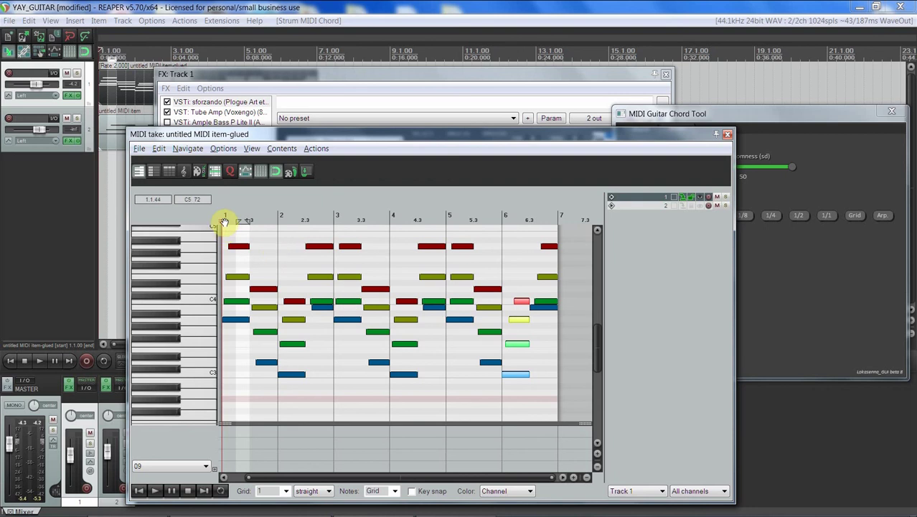
pyautogui.press('space')
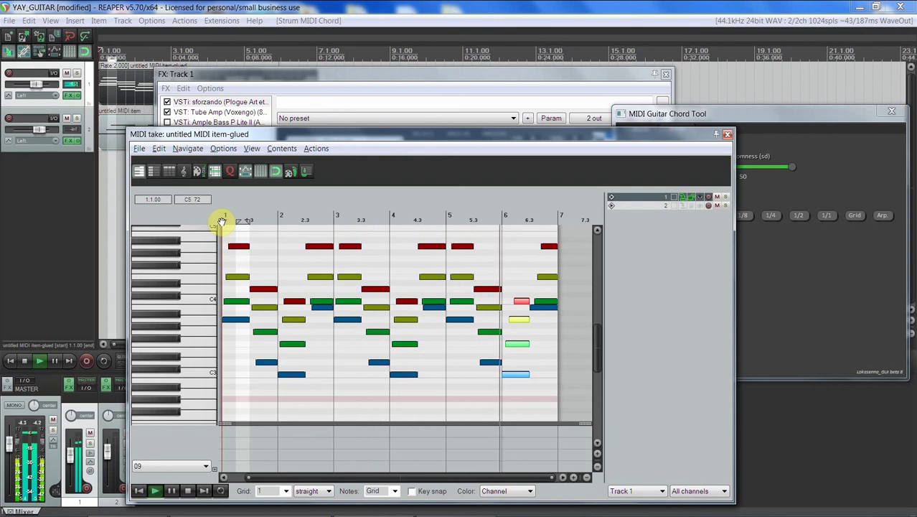
pyautogui.press('space')
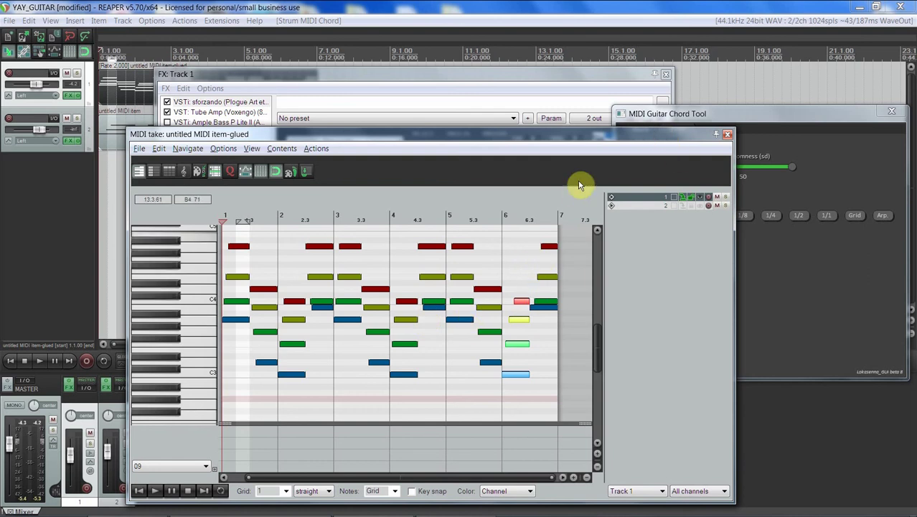
pyautogui.click(643, 123)
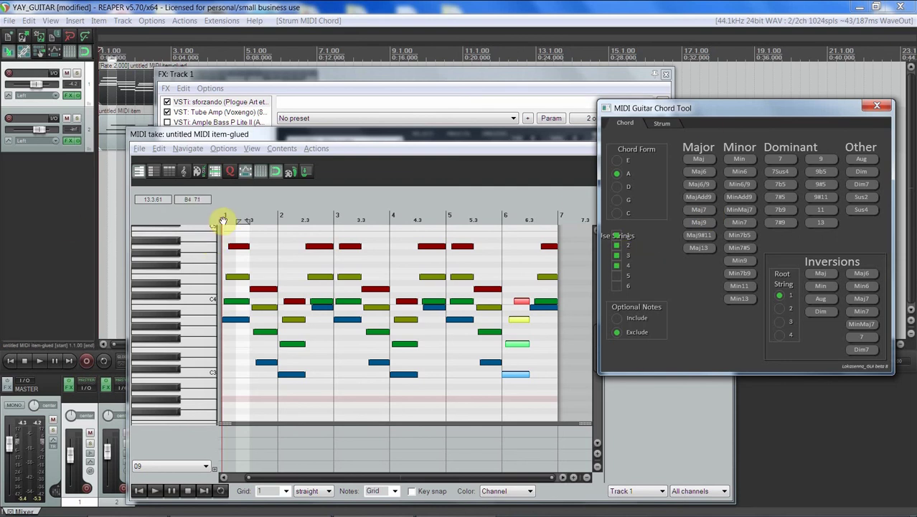
# - Raise the MIDI editor above the chord tool, then play and stop the strummed chord progression
pyautogui.click(221, 221)
pyautogui.press('space')
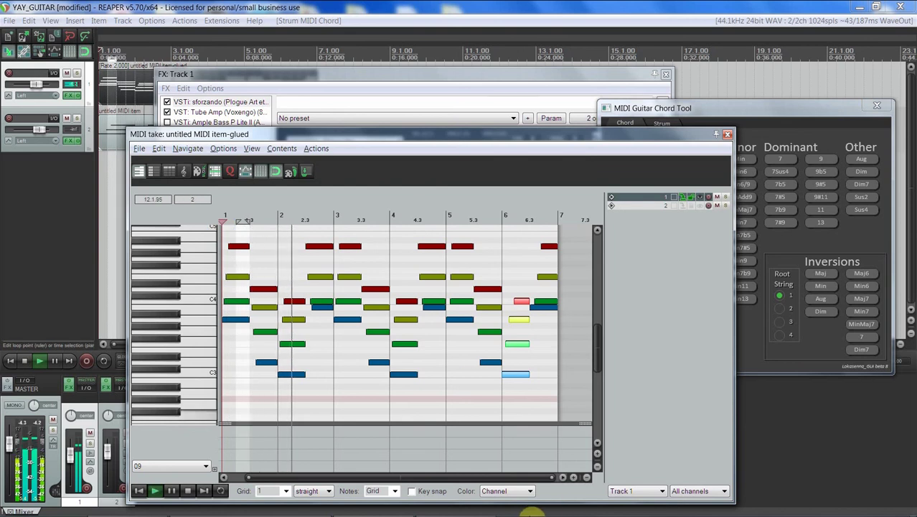
pyautogui.click(457, 508)
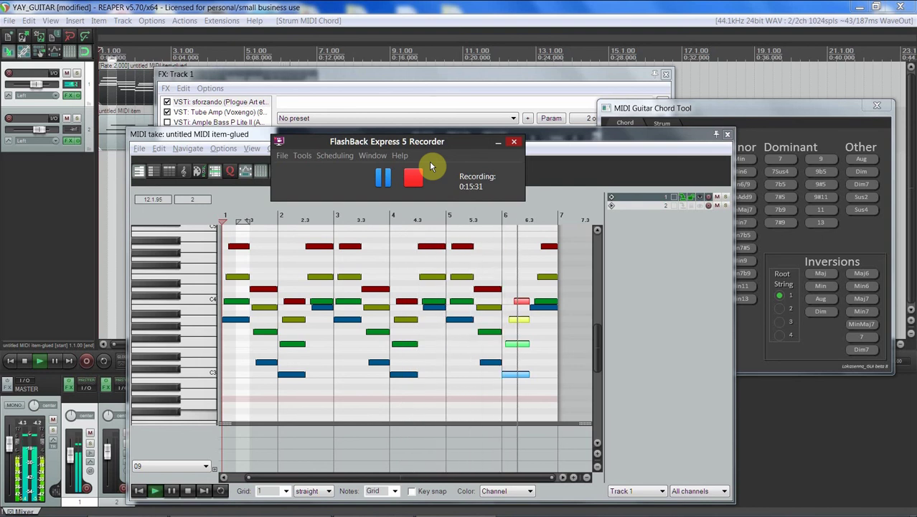
pyautogui.press('space')
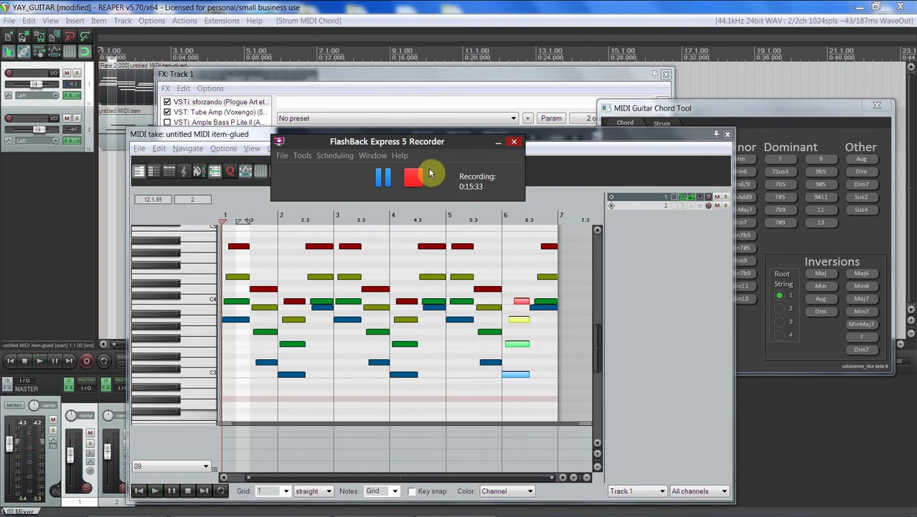